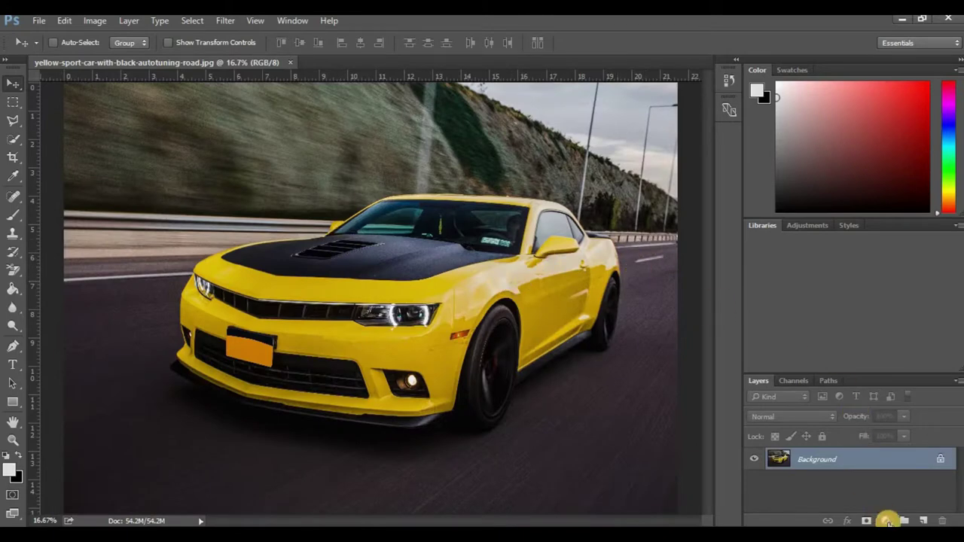
Add a Hue/Saturation adjustment layer above the Background layer
click(886, 520)
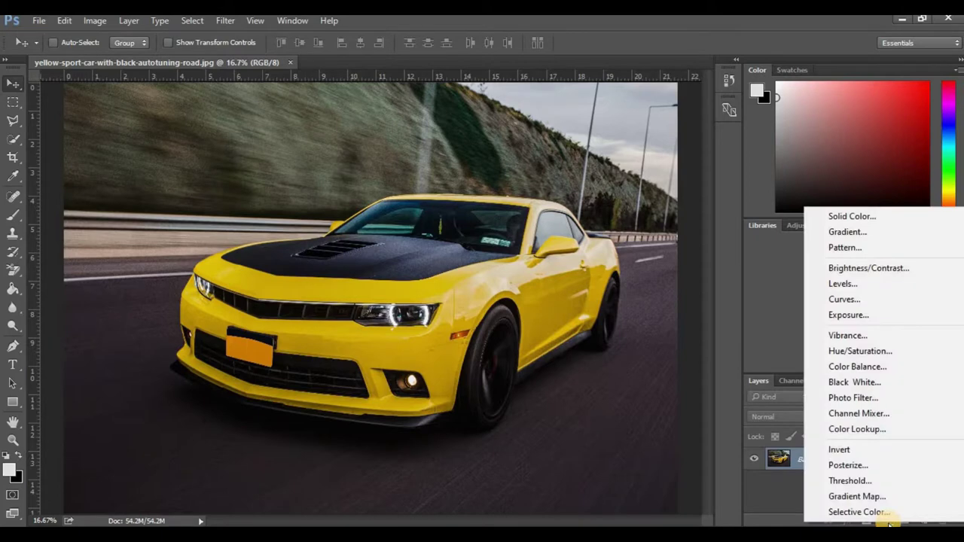
click(860, 351)
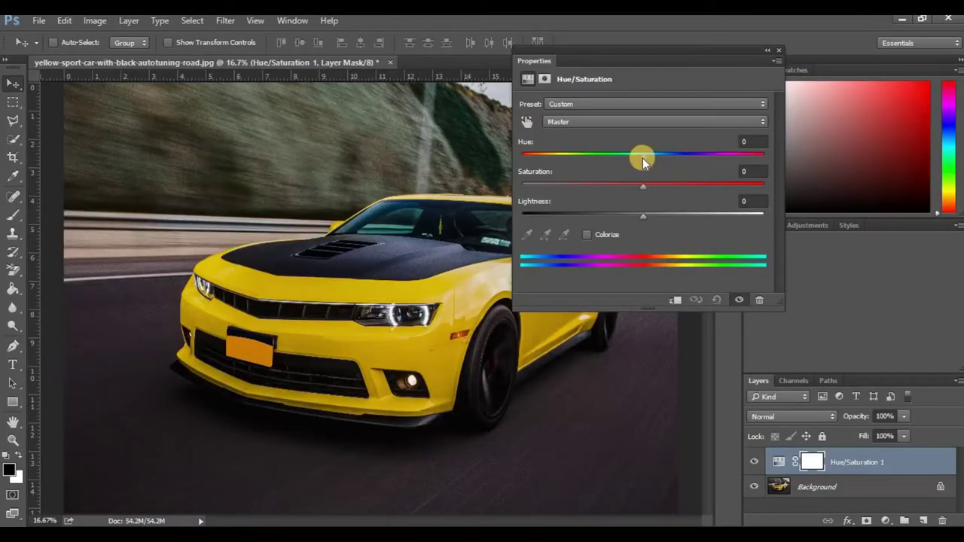
Try shifting the Master hue to +27, and reset it to 0
mouse_move(643, 157)
mouse_down()
mouse_move(684, 163)
mouse_move(676, 173)
mouse_up()
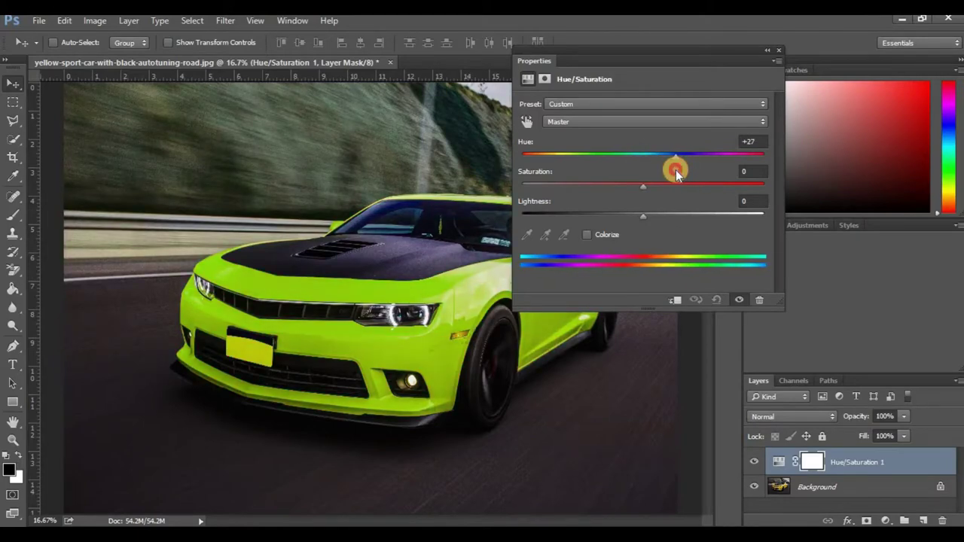
drag(676, 173, 675, 173)
double_click(749, 141)
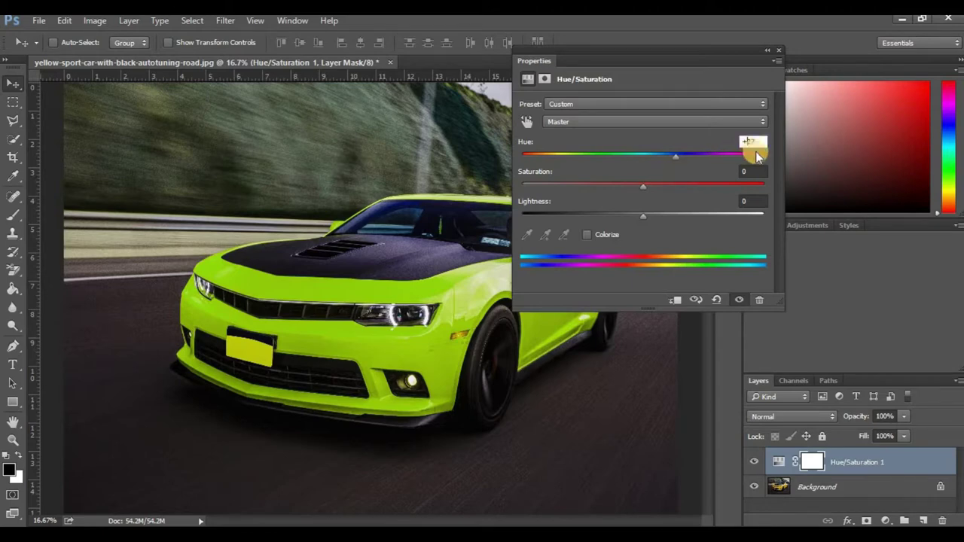
text(0)
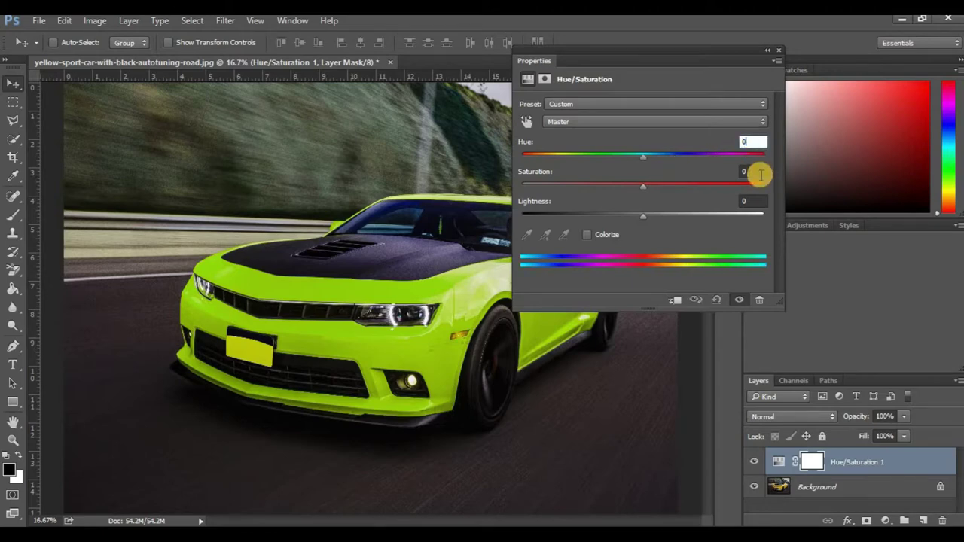
key(Return)
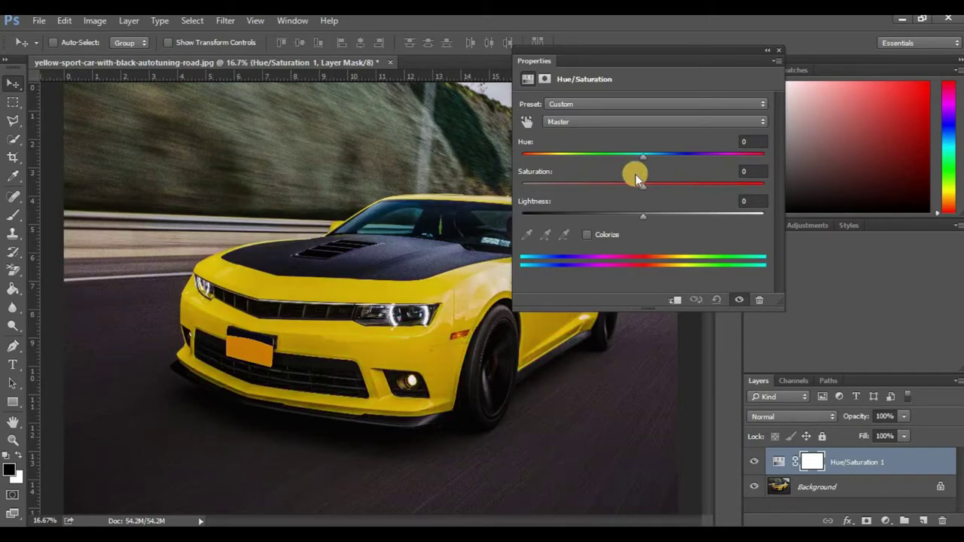
Dock the Hue/Saturation properties beside the canvas so that they no longer cover the car
scroll(441, 315, down, 2)
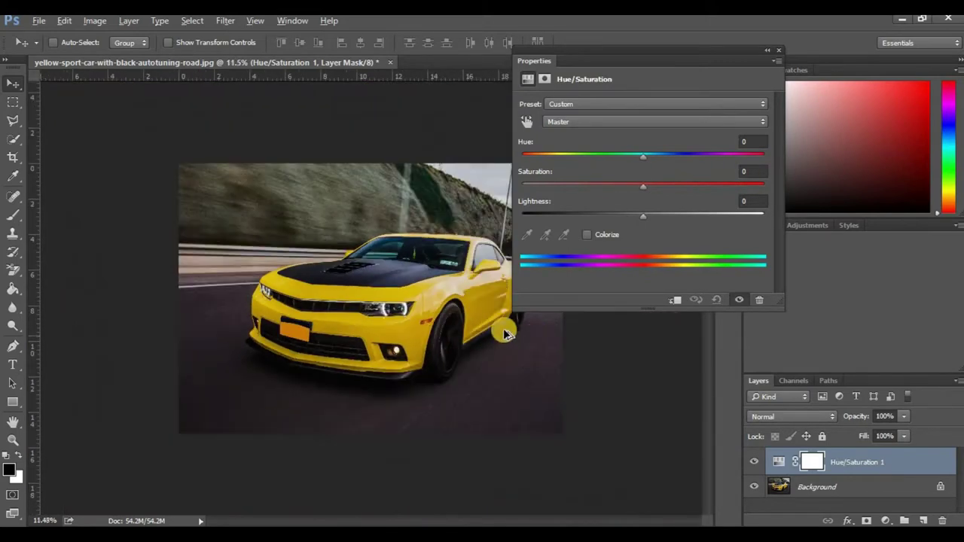
scroll(504, 334, up, 2)
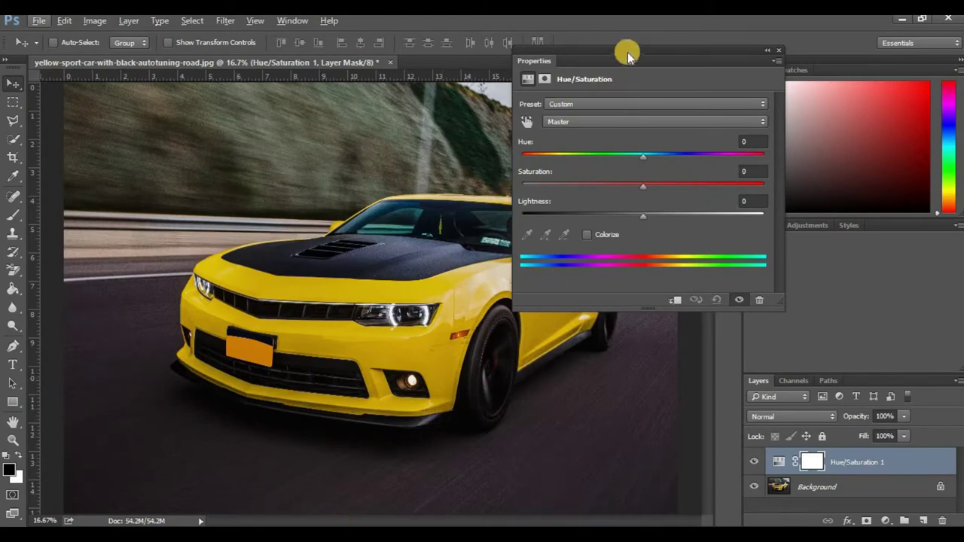
drag(636, 57, 688, 164)
drag(298, 520, 326, 521)
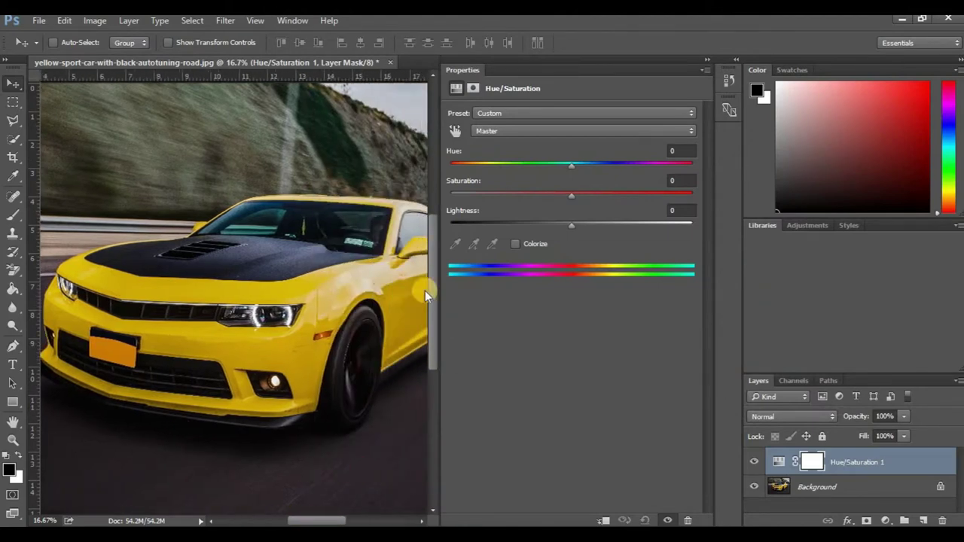
Sample the car's yellow paint with the on-image adjustment tool and set the Yellows hue to -78
click(266, 357)
click(455, 132)
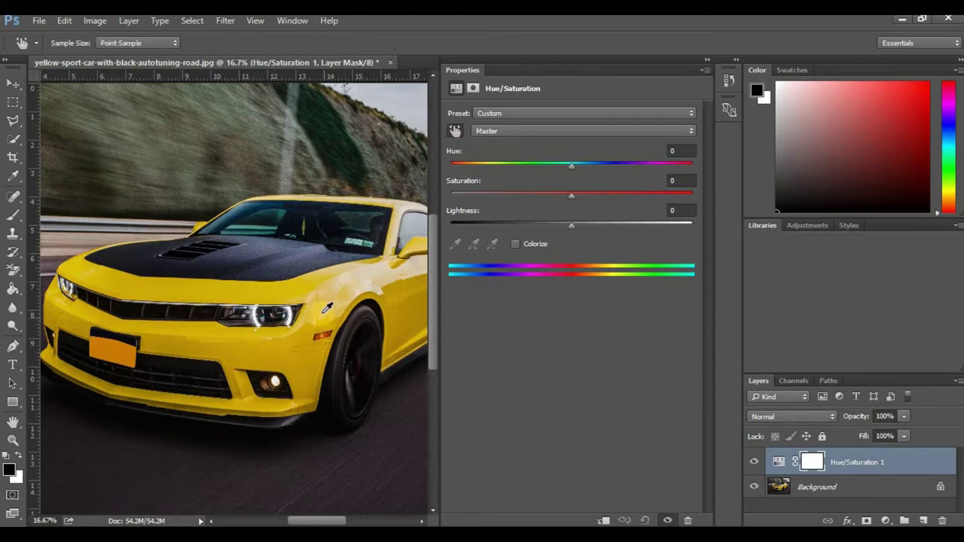
click(305, 331)
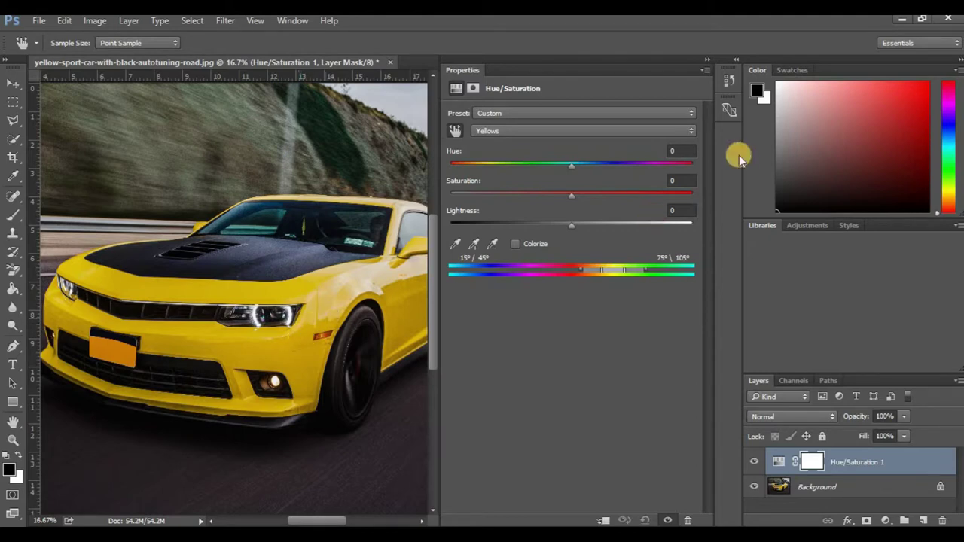
drag(574, 166, 500, 170)
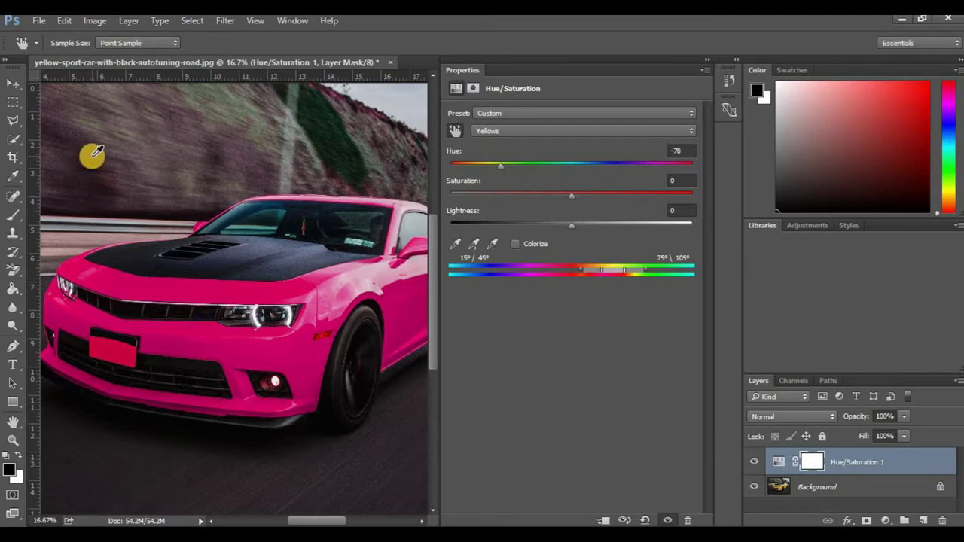
Compare the photo with and without the Hue/Saturation layer, and view the available image adjustments
click(753, 462)
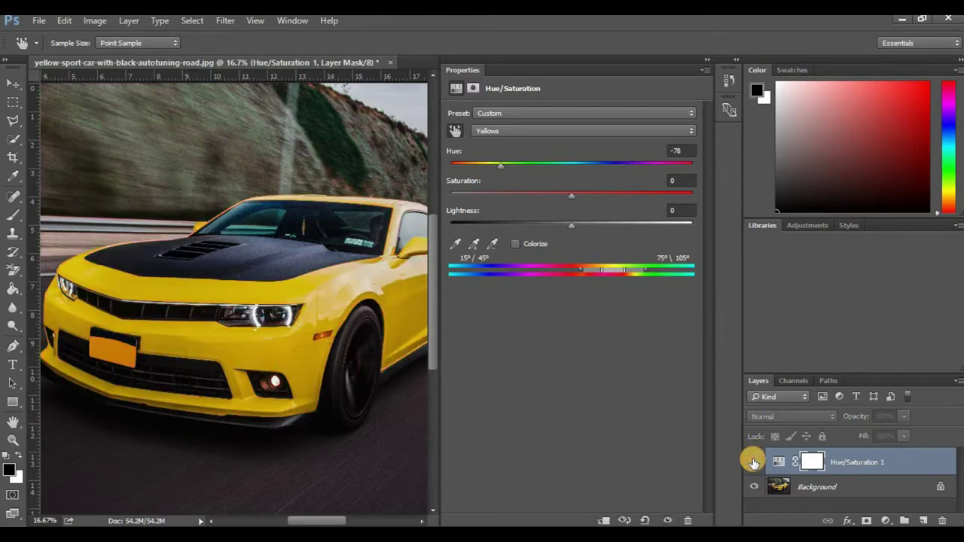
click(754, 462)
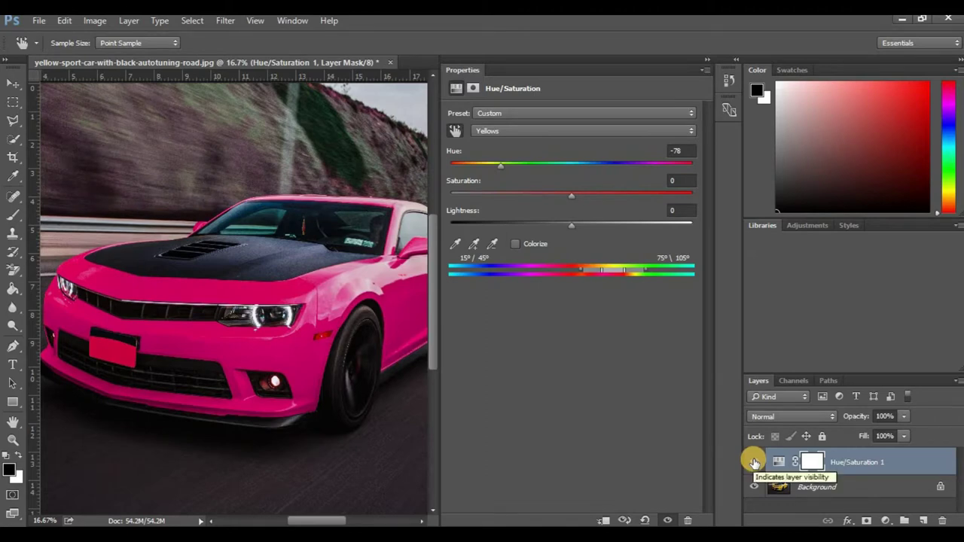
click(94, 20)
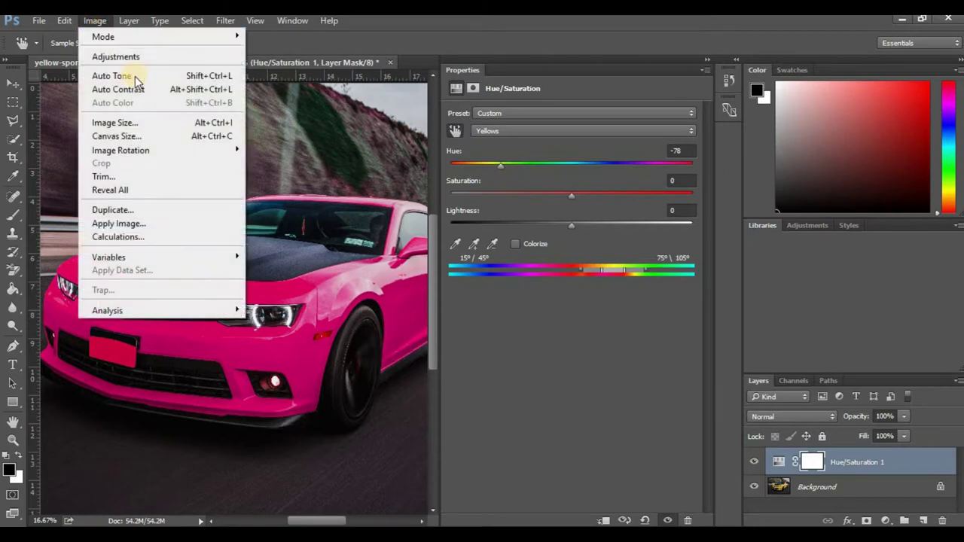
click(144, 58)
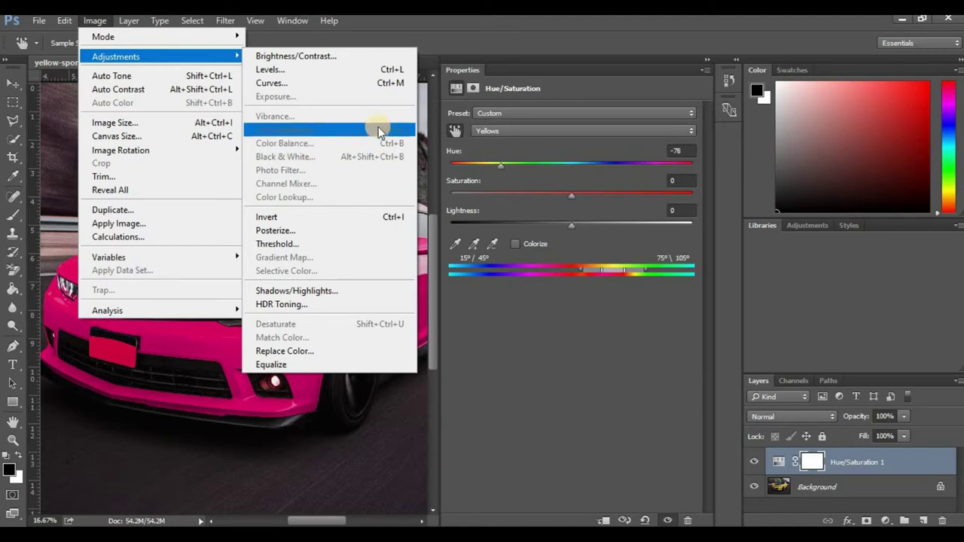
click(681, 411)
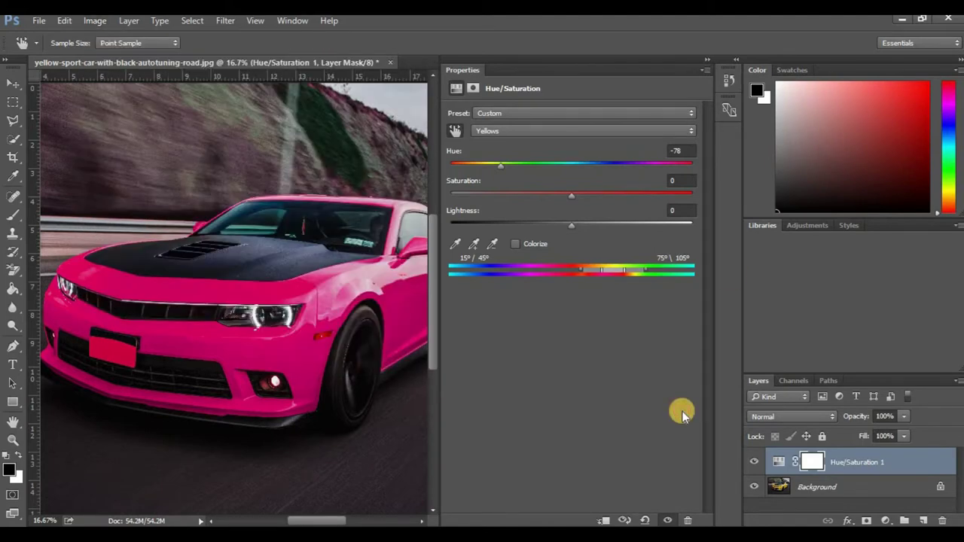
Set the Yellows to Hue -47, Saturation +35 and Lightness -2 to turn the car red
mouse_move(501, 164)
mouse_down()
mouse_move(524, 167)
mouse_move(516, 167)
mouse_up()
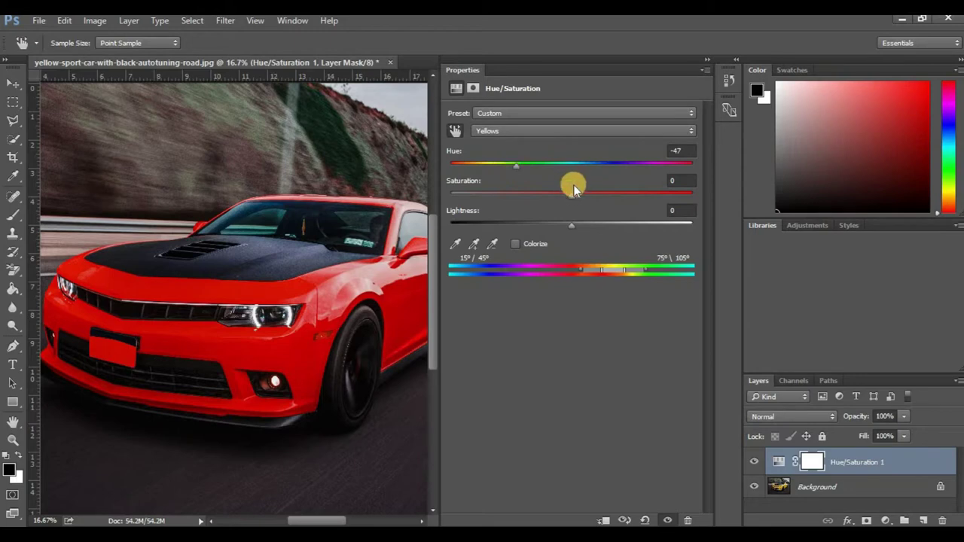
mouse_move(574, 195)
mouse_down()
mouse_move(550, 197)
mouse_move(618, 210)
mouse_move(563, 226)
mouse_move(593, 227)
mouse_move(563, 230)
mouse_move(574, 231)
mouse_move(569, 239)
mouse_up()
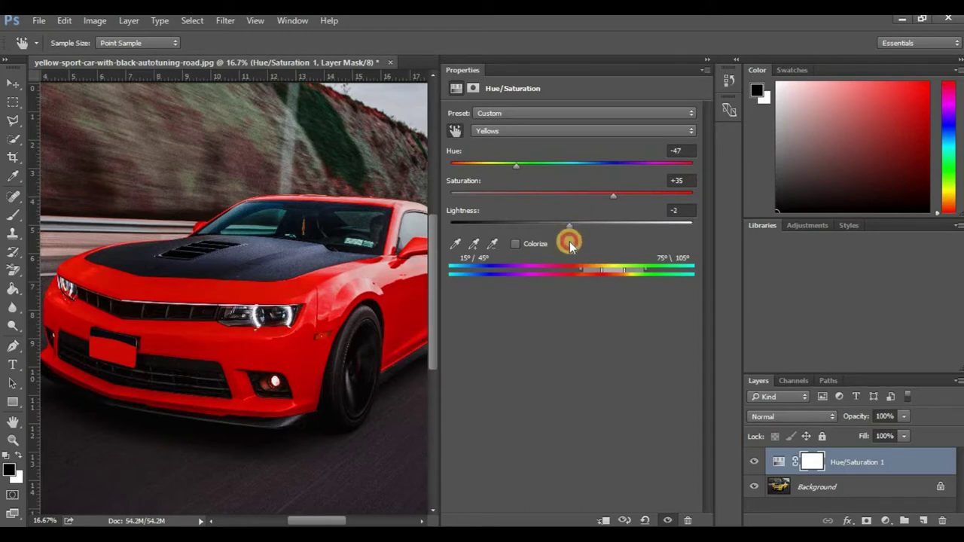
Adjust the affected Yellows colour range to 355°/16° and 53°\86°, and collapse the adjustment properties
mouse_move(582, 274)
mouse_down()
mouse_move(608, 273)
mouse_move(593, 271)
mouse_up()
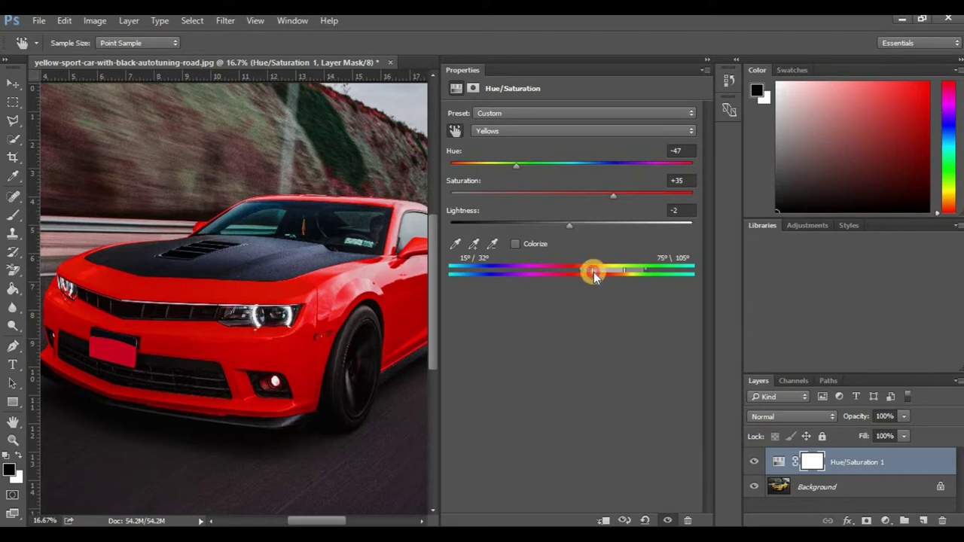
mouse_move(597, 271)
mouse_down()
mouse_move(604, 269)
mouse_move(585, 271)
mouse_move(612, 271)
mouse_up()
drag(604, 270, 565, 280)
drag(572, 280, 599, 279)
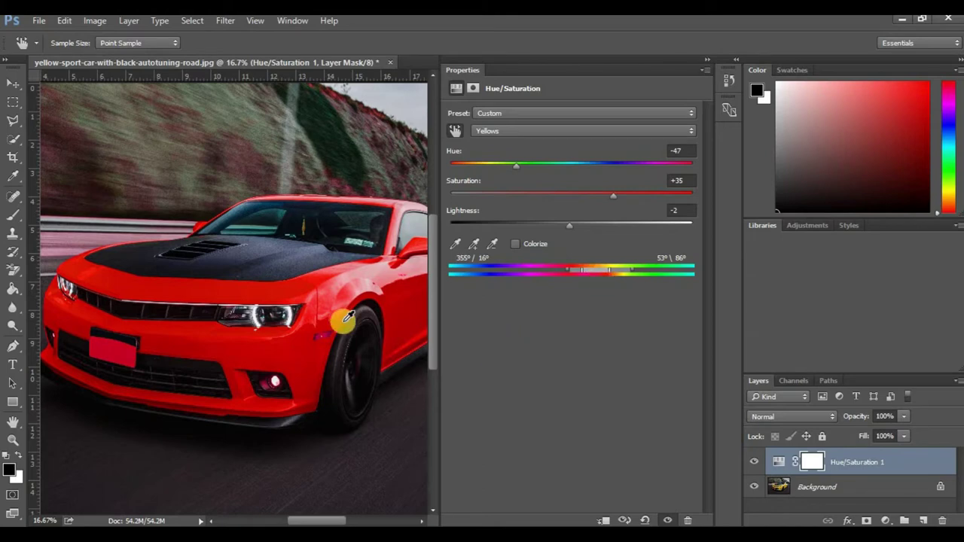
click(704, 60)
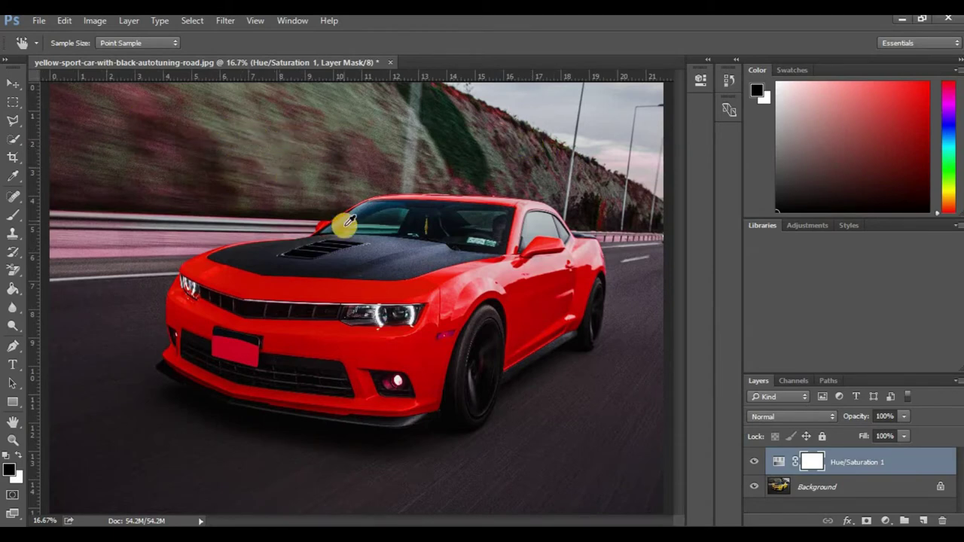
Switch to the Brush tool and set the soft brush's size to 498 px
scroll(344, 224, down, 5)
scroll(377, 206, up, 1)
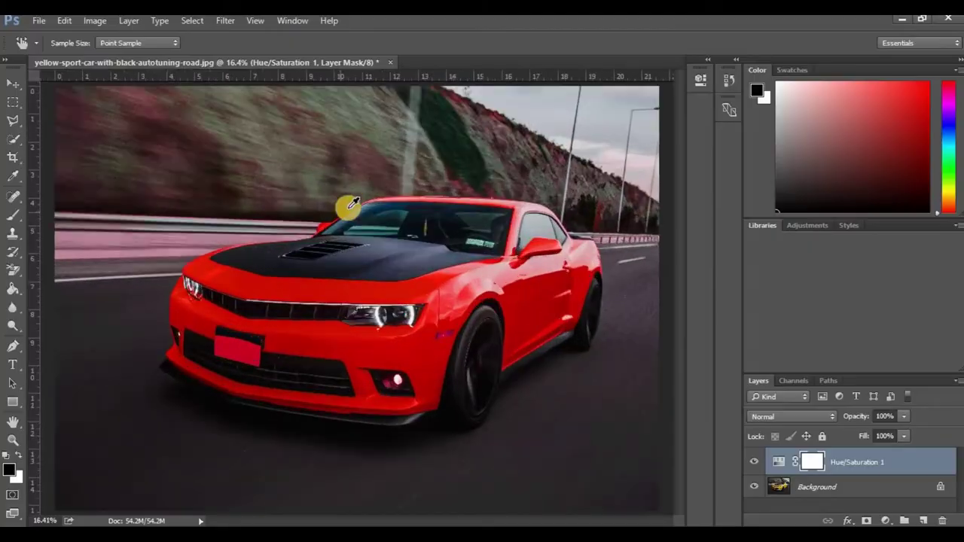
scroll(273, 206, up, 2)
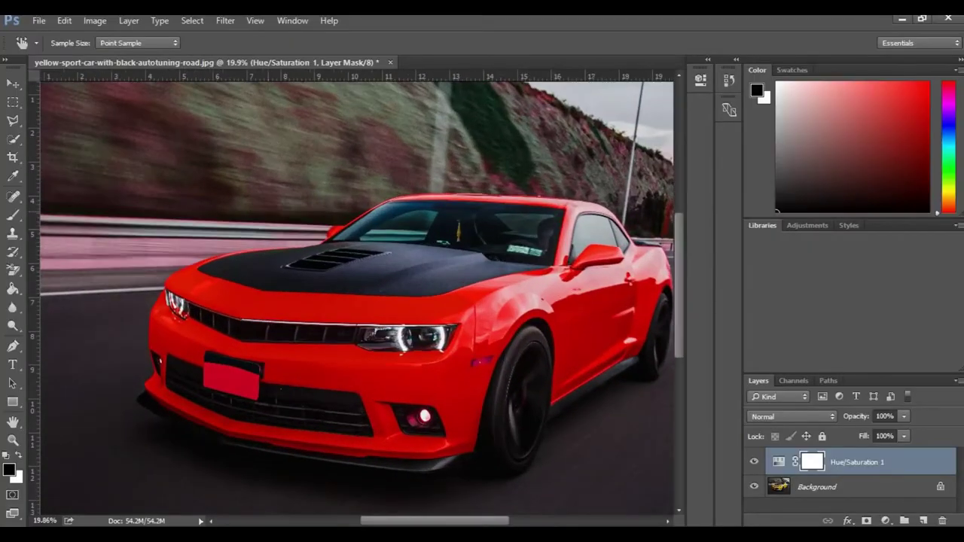
click(13, 216)
right_click(13, 217)
click(91, 210)
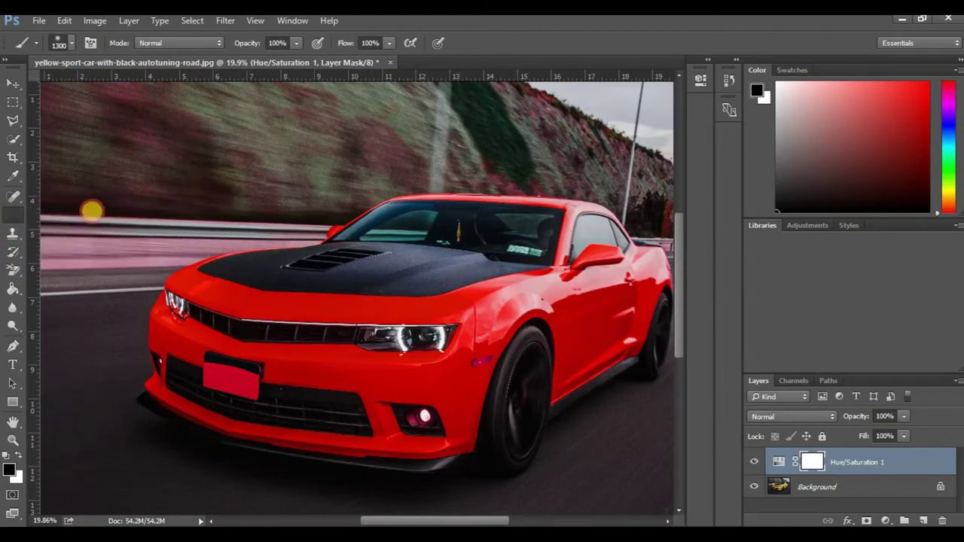
scroll(217, 213, down, 2)
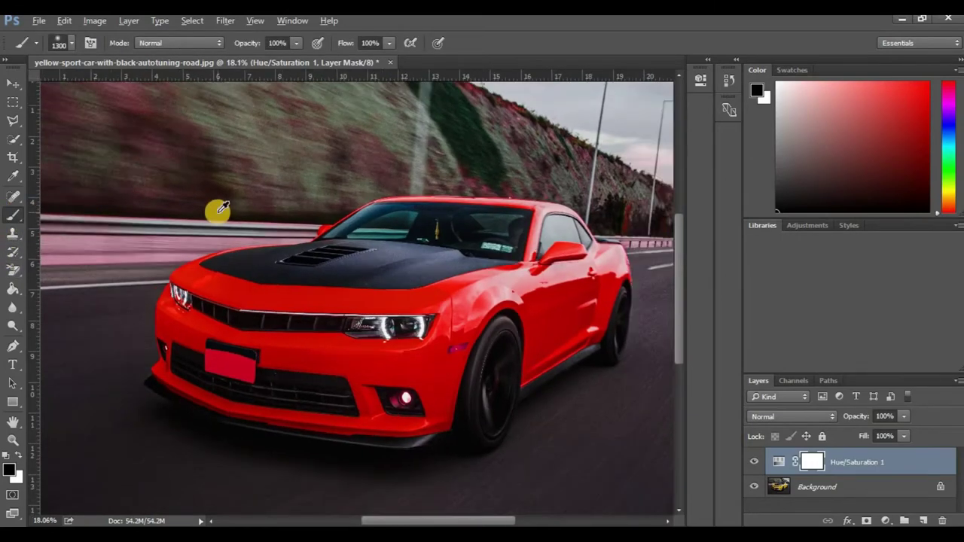
scroll(233, 204, down, 2)
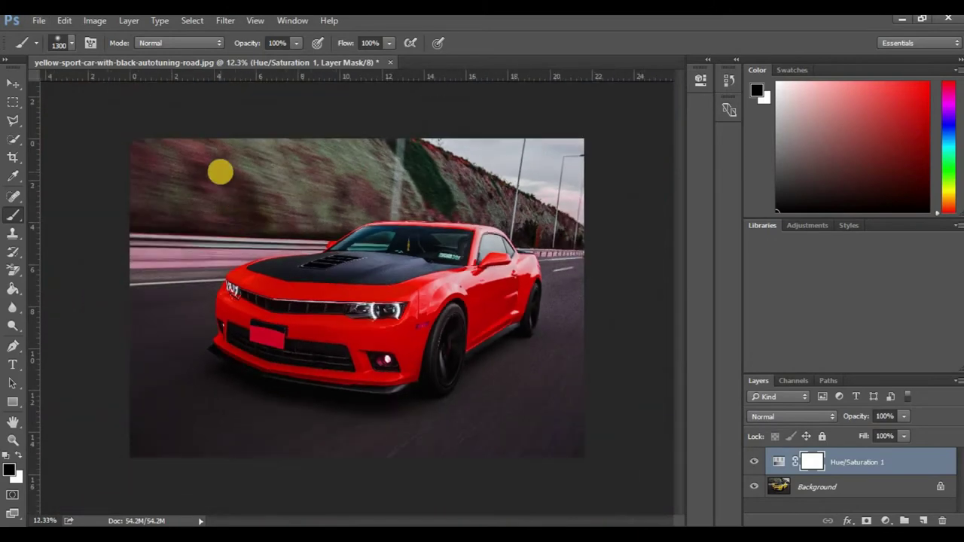
key(bracketleft)
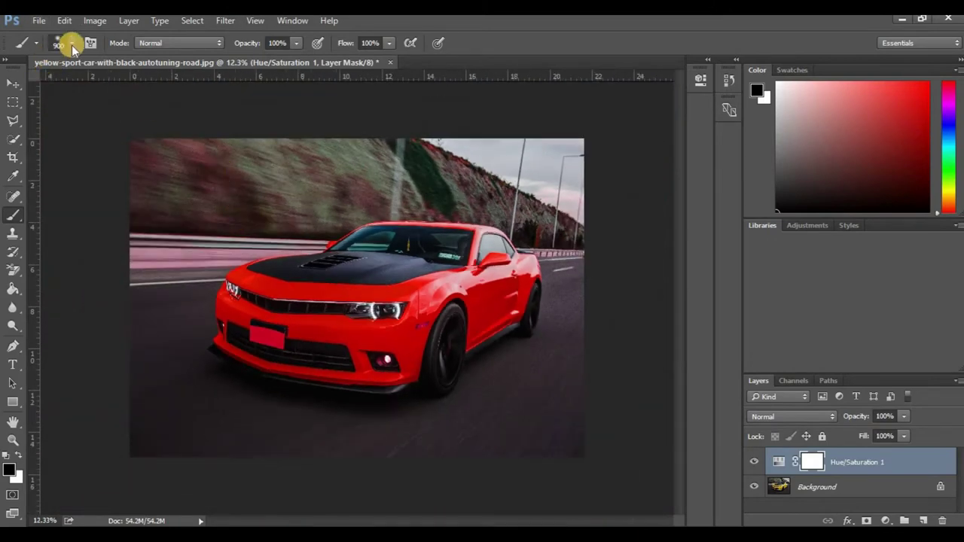
click(72, 44)
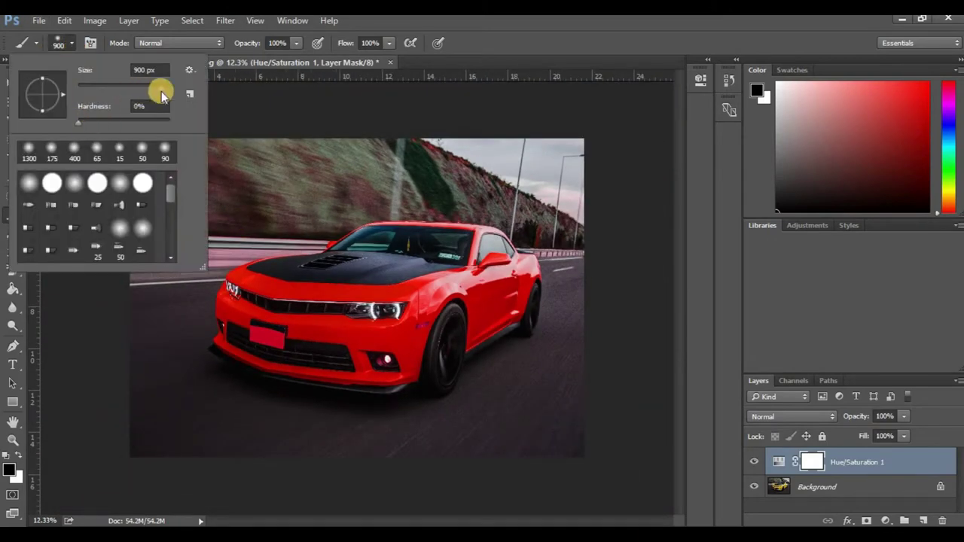
drag(161, 91, 153, 91)
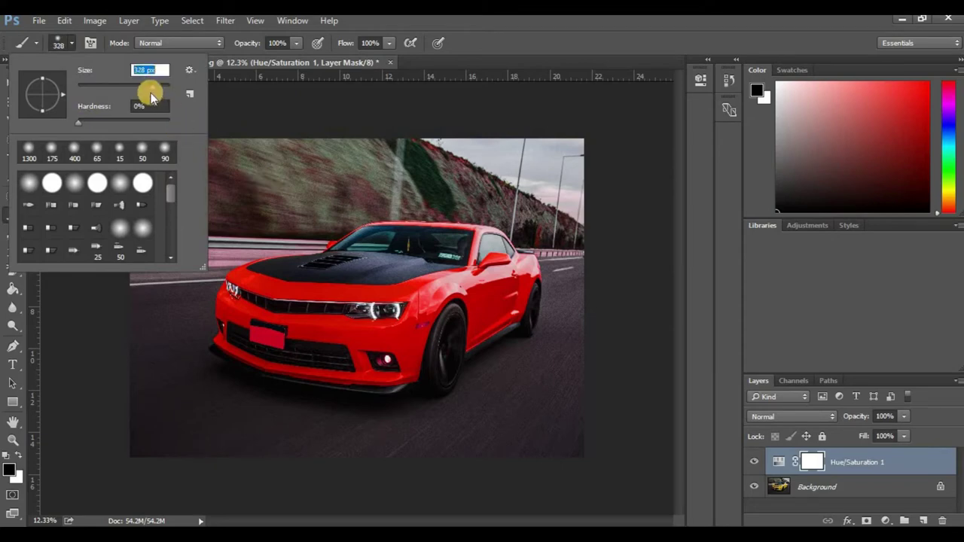
click(253, 176)
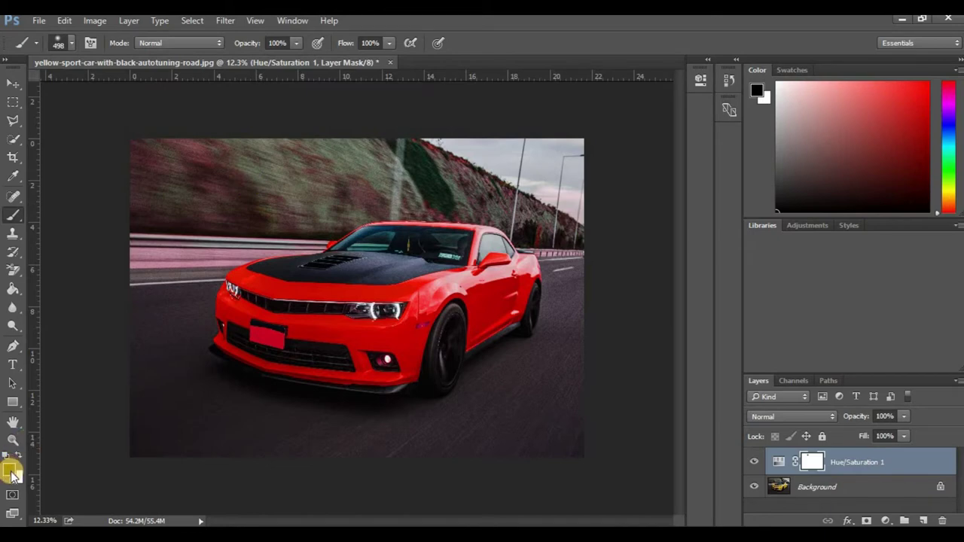
Paint black on the Hue/Saturation 1 mask over the distant hillside behind the car's rear to restore its original colours
click(813, 461)
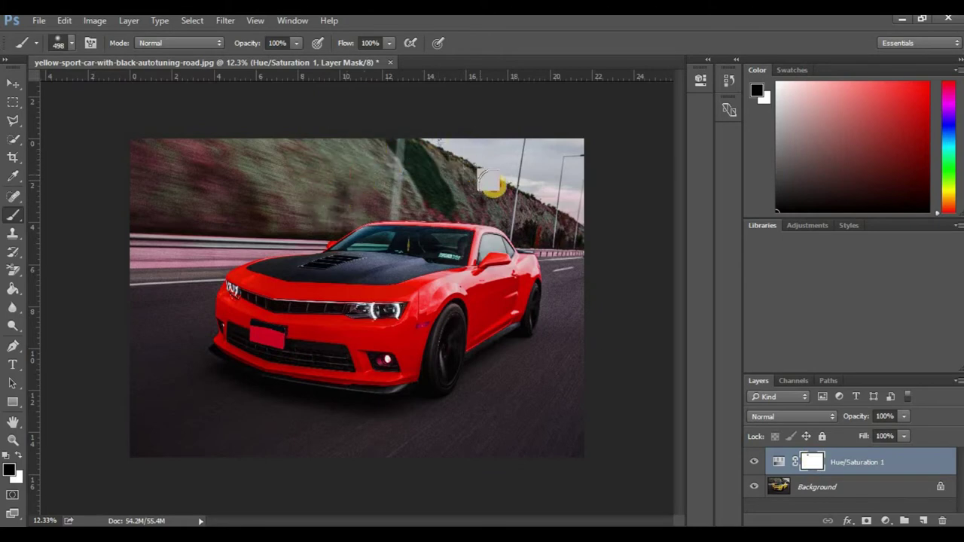
scroll(509, 165, up, 5)
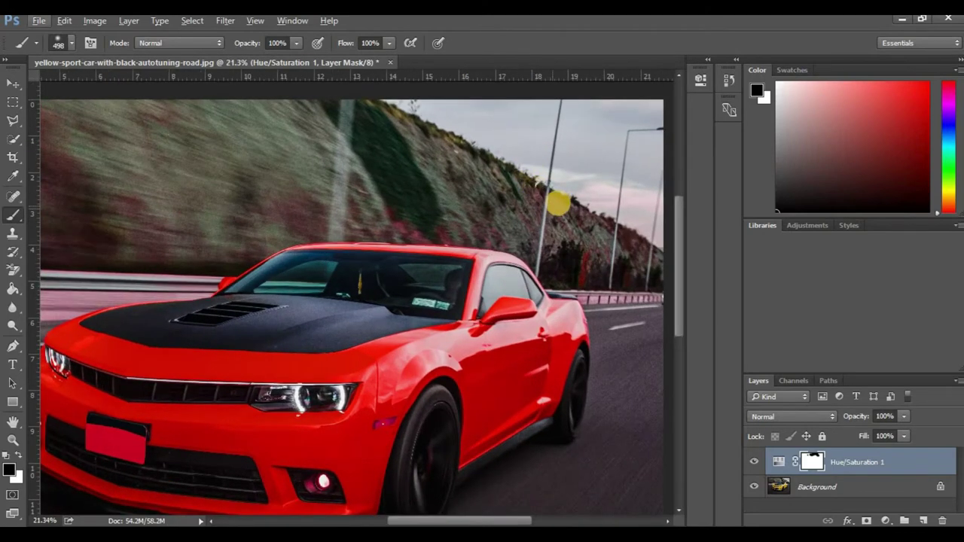
click(560, 200)
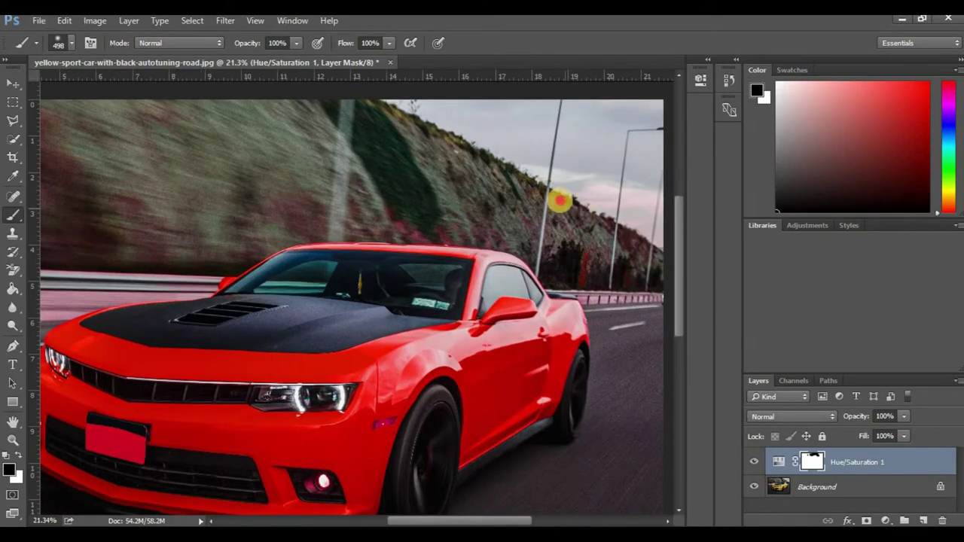
click(653, 261)
click(617, 278)
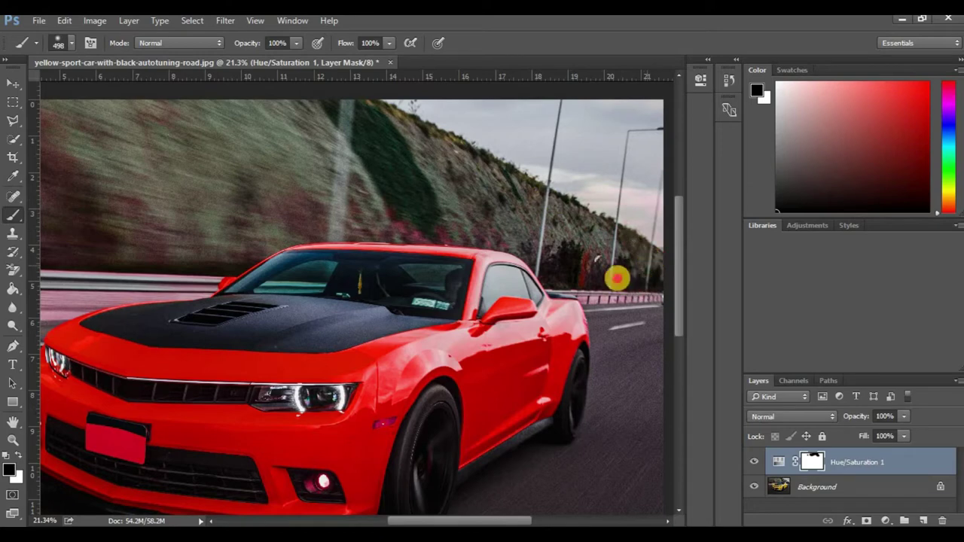
click(565, 259)
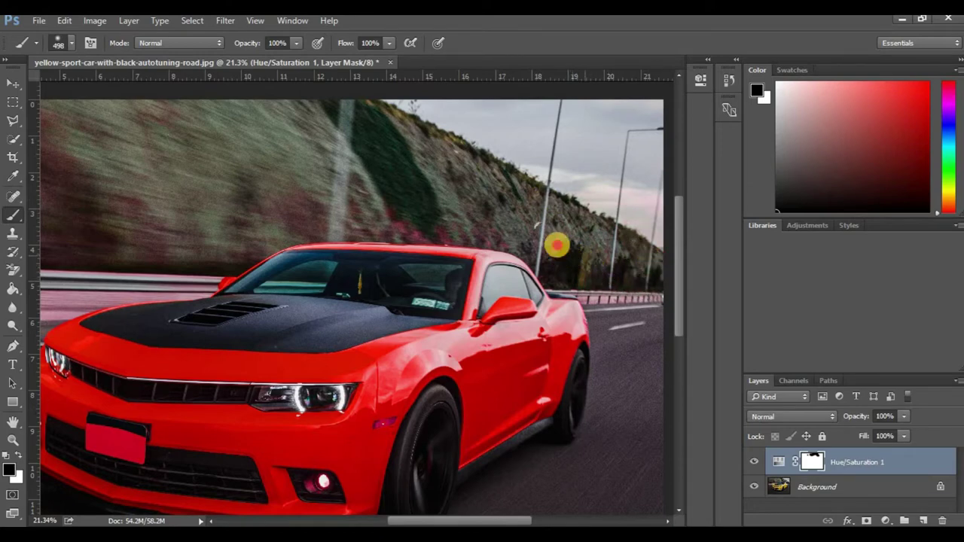
Mask the colour change off the remaining hillside, the guardrail and the road around the car
mouse_move(423, 214)
mouse_down()
mouse_move(311, 218)
mouse_move(317, 185)
mouse_move(265, 188)
mouse_move(392, 236)
mouse_move(407, 257)
mouse_up()
key(space)
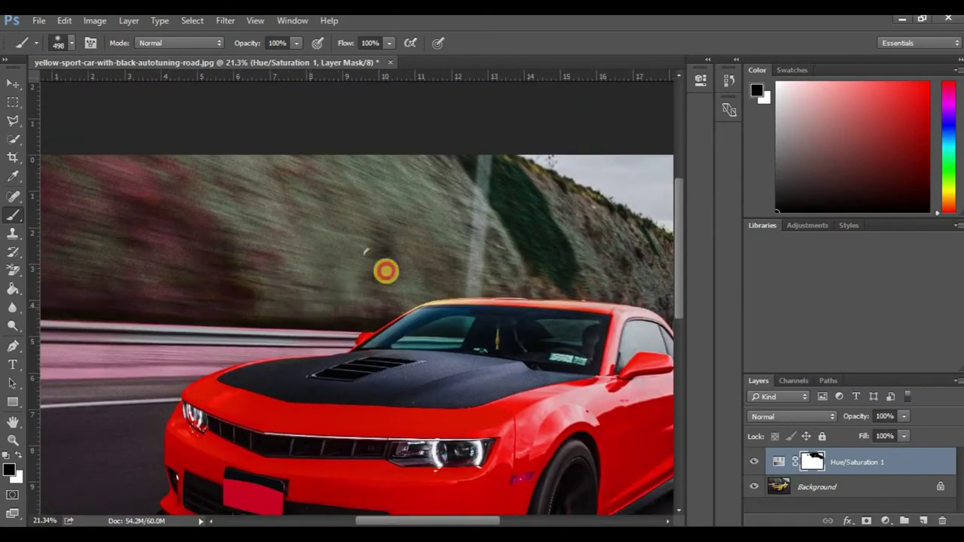
mouse_move(308, 309)
mouse_down()
mouse_move(228, 190)
mouse_move(267, 218)
mouse_move(308, 168)
mouse_move(414, 251)
mouse_move(566, 249)
mouse_up()
mouse_move(285, 263)
mouse_down()
mouse_move(347, 145)
mouse_move(261, 224)
mouse_move(274, 149)
mouse_move(210, 225)
mouse_move(213, 253)
mouse_move(274, 303)
mouse_move(249, 301)
mouse_move(345, 301)
mouse_move(189, 397)
mouse_move(166, 377)
mouse_move(299, 360)
mouse_move(363, 335)
mouse_move(479, 315)
mouse_move(488, 302)
mouse_move(498, 331)
mouse_move(444, 324)
mouse_move(399, 209)
mouse_up()
mouse_move(105, 302)
mouse_down()
mouse_move(175, 472)
mouse_move(156, 307)
mouse_up()
drag(423, 320, 309, 398)
drag(395, 371, 301, 398)
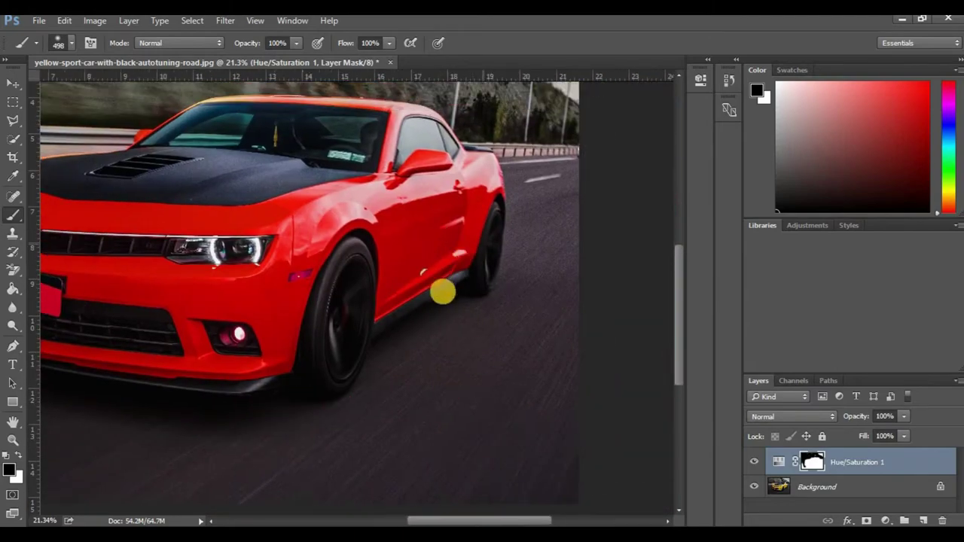
scroll(424, 390, down, 3)
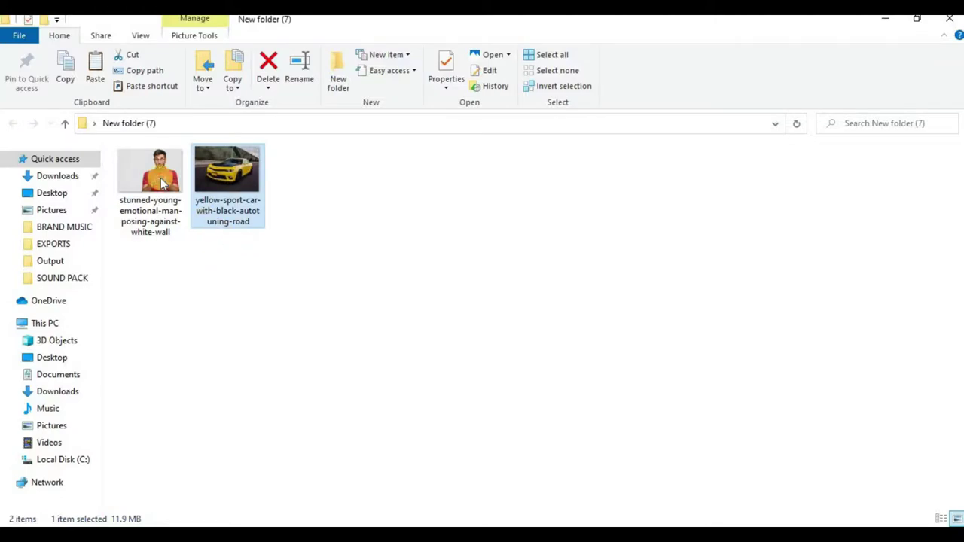
Open stunned-young-emotional-man-posing-against-white-wall from New folder (7) in Photoshop and duplicate its Background layer
drag(159, 178, 490, 64)
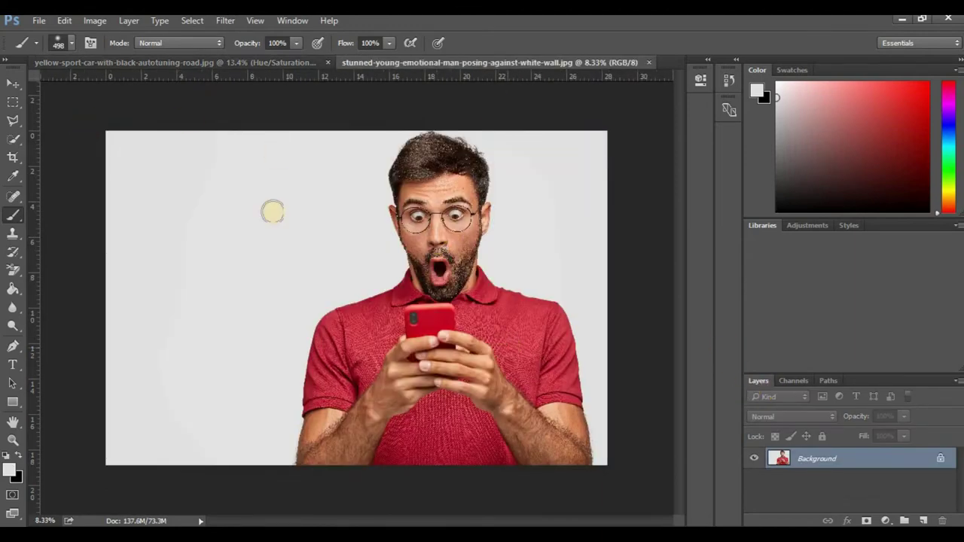
click(15, 84)
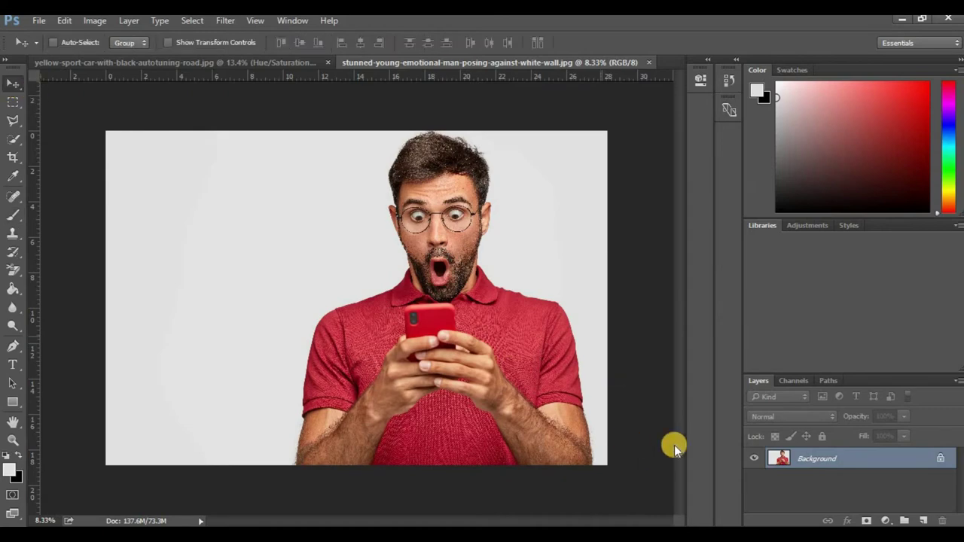
key(ctrl+j)
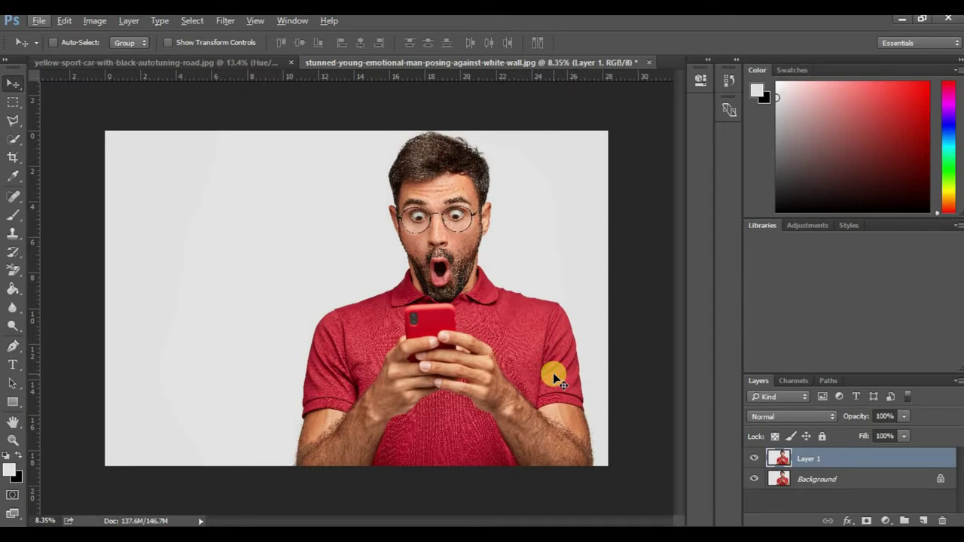
Start a Polygonal Lasso selection along the hem of the shirt sleeve on the photo's left, from the forearm to the outer edge
drag(22, 131, 62, 143)
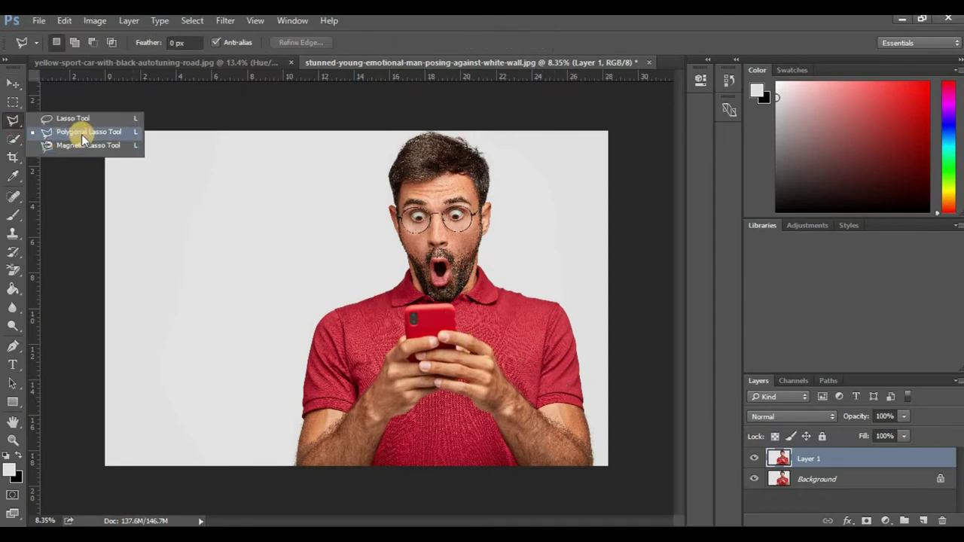
click(81, 134)
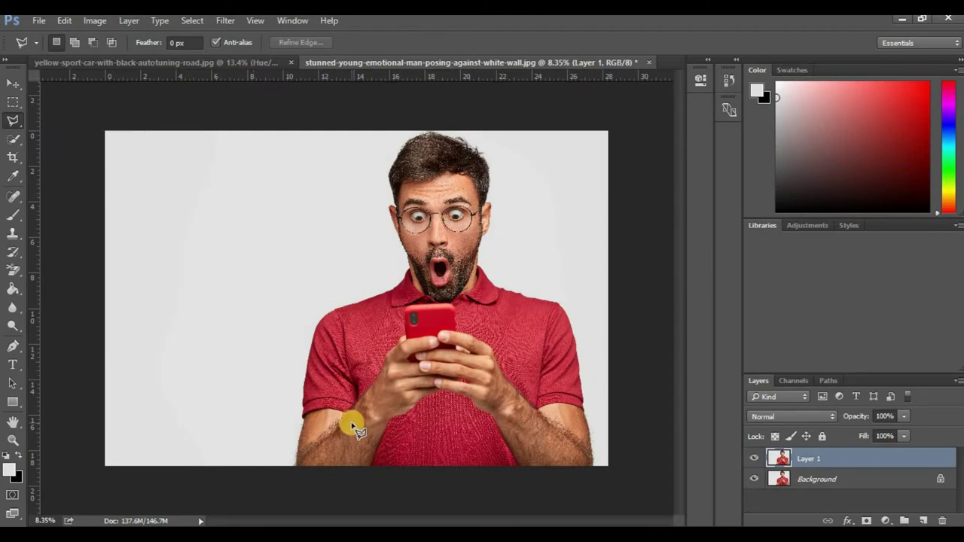
scroll(353, 428, up, 6)
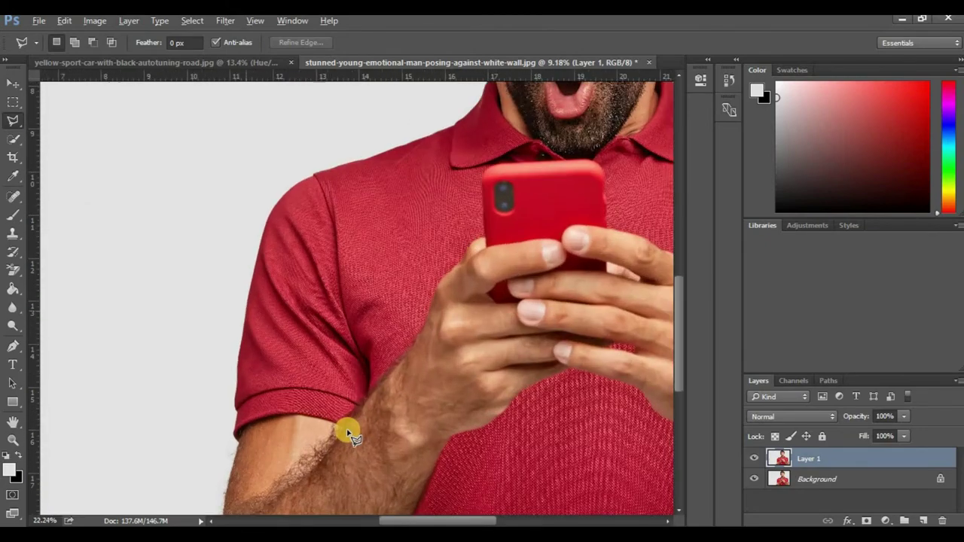
scroll(168, 423, up, 3)
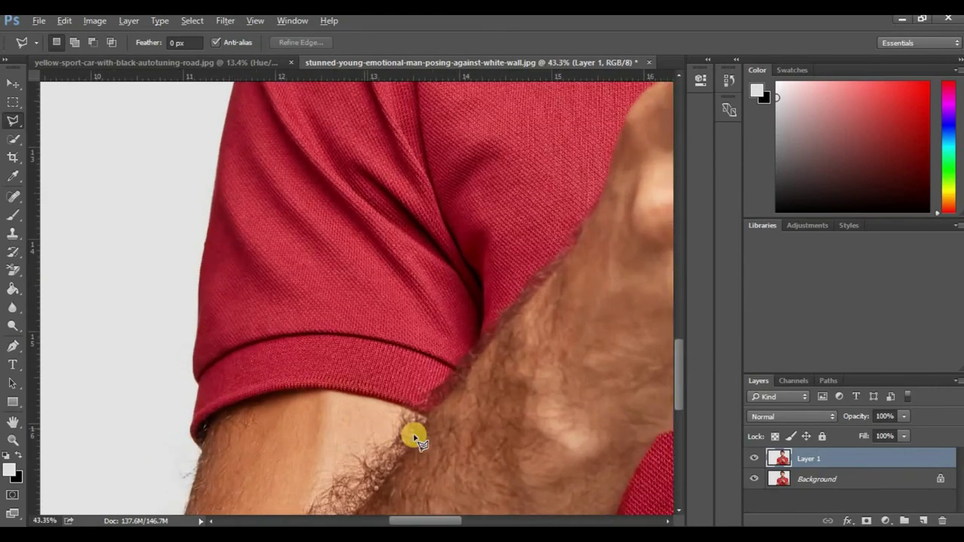
click(401, 410)
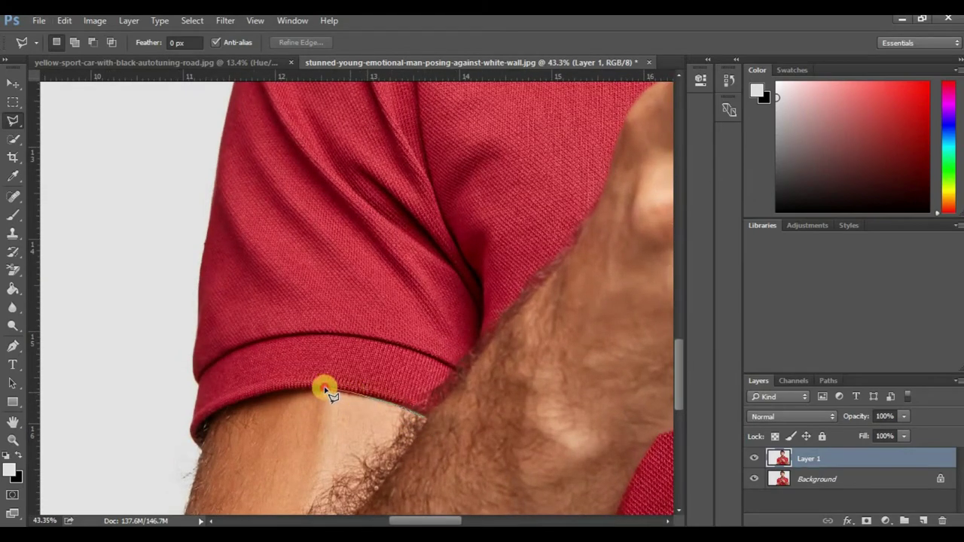
click(276, 395)
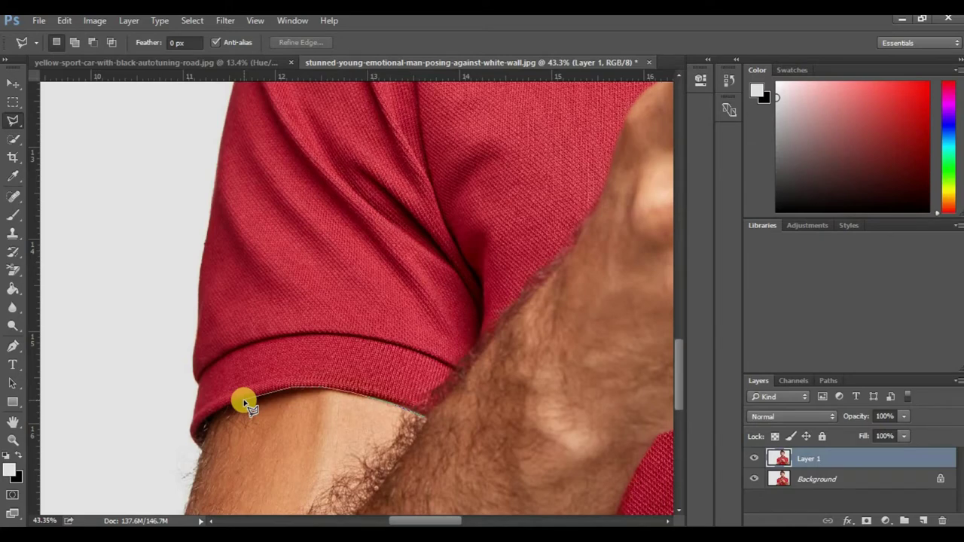
click(244, 401)
click(205, 423)
Continue the lasso outline up the outer edge of the left sleeve towards the shoulder
scroll(200, 377, up, 3)
click(213, 146)
mouse_move(214, 104)
mouse_down()
mouse_move(176, 345)
mouse_move(169, 336)
mouse_move(205, 235)
mouse_move(179, 413)
mouse_up()
click(208, 165)
click(208, 194)
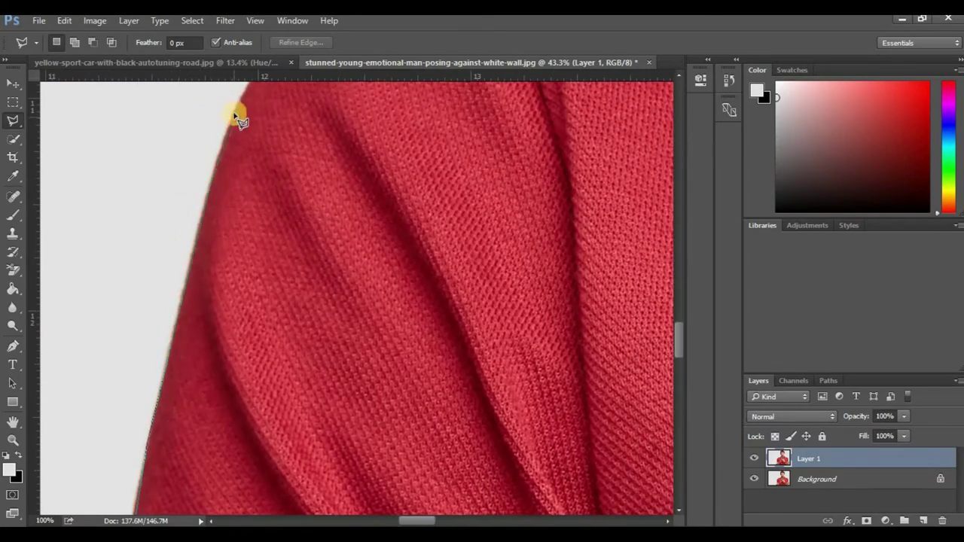
drag(234, 113, 179, 429)
click(223, 336)
Trace the lasso outline along the top of the left shoulder towards the collar
drag(455, 159, 192, 299)
click(287, 275)
click(388, 250)
click(491, 217)
drag(575, 182, 270, 339)
click(448, 274)
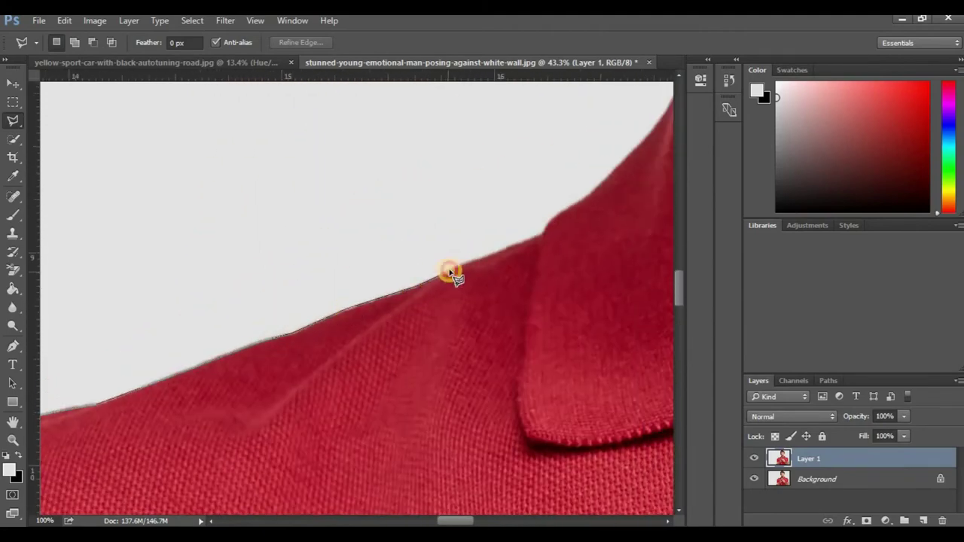
Outline the left side of the collar up to its tip and back down along the neck
drag(603, 183, 353, 309)
click(353, 308)
click(402, 263)
click(426, 223)
click(441, 170)
click(453, 150)
click(487, 107)
click(516, 232)
click(522, 306)
Trace the inner collar opening under the beard and the top edge of the phone down to its left side
drag(601, 389, 338, 307)
click(338, 308)
click(393, 342)
click(448, 347)
click(474, 375)
drag(473, 375, 317, 258)
click(412, 330)
drag(181, 343, 494, 204)
click(314, 303)
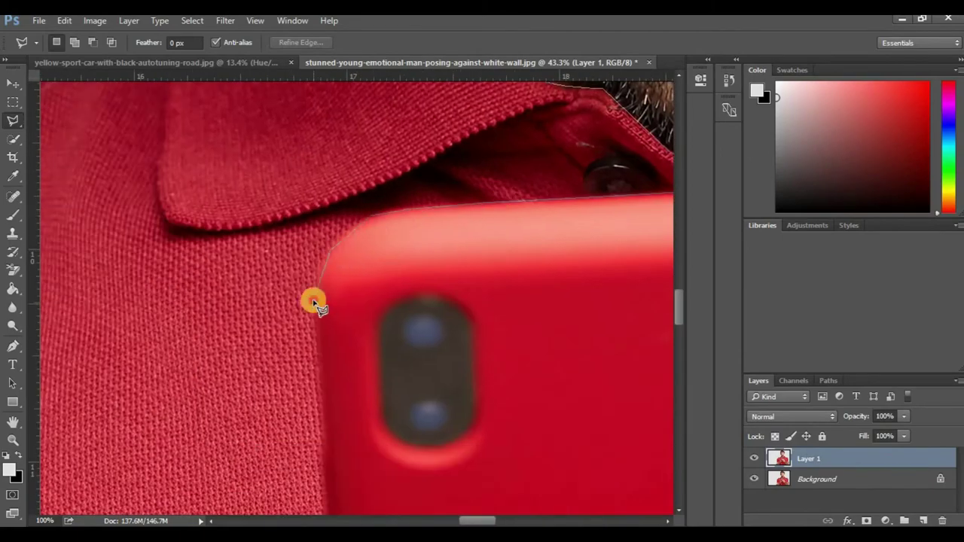
Trace down the phone's left side, the hand and the forearm, and close the selection around the shirt's left part
drag(322, 445, 346, 197)
click(355, 325)
click(321, 330)
click(288, 355)
drag(265, 411, 399, 188)
click(334, 264)
click(252, 355)
mouse_move(219, 471)
mouse_down()
mouse_move(484, 158)
mouse_move(516, 91)
mouse_up()
click(371, 332)
click(241, 459)
drag(241, 459, 388, 192)
double_click(413, 353)
Begin adding the shirt's right part to the selection by tracing the right collar along the neck to the opening
scroll(406, 294, down, 7)
scroll(445, 113, up, 6)
click(316, 123)
click(307, 178)
click(321, 211)
click(321, 235)
click(283, 315)
click(217, 369)
click(188, 362)
click(162, 376)
click(87, 452)
Trace the added outline down the phone's right side and along the right hand and forearm to the sleeve
drag(87, 452, 202, 167)
click(219, 180)
click(242, 290)
click(243, 393)
click(305, 409)
click(383, 435)
drag(383, 436, 202, 244)
click(256, 283)
click(354, 345)
click(393, 443)
drag(393, 442, 243, 232)
click(279, 299)
click(318, 354)
drag(329, 389, 117, 192)
Outline the hem of the right sleeve from the forearm to its outer corner
click(379, 460)
click(428, 432)
click(553, 398)
drag(593, 409, 269, 396)
click(377, 407)
click(457, 463)
Continue the added outline up the outer edge of the right sleeve
click(444, 398)
click(450, 367)
click(442, 307)
drag(426, 397, 422, 512)
click(398, 345)
click(381, 154)
drag(380, 155, 437, 388)
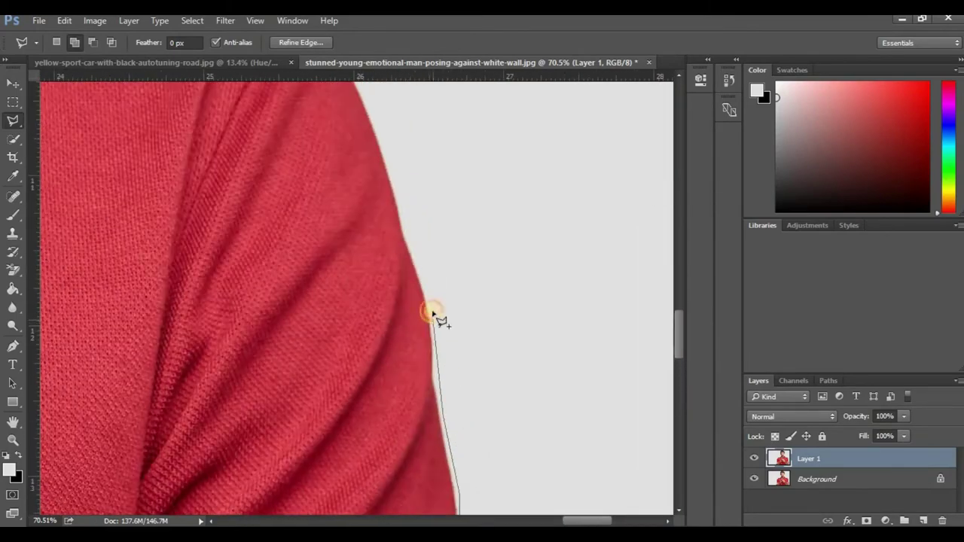
click(392, 175)
Trace over the right shoulder back to the collar and close the added selection around the shirt's right part
drag(393, 174, 527, 369)
click(503, 329)
click(472, 266)
drag(462, 288, 583, 349)
click(391, 318)
click(306, 279)
drag(258, 276, 545, 392)
click(432, 354)
click(367, 306)
click(253, 174)
scroll(246, 278, down, 6)
drag(246, 277, 507, 256)
scroll(504, 491, up, 2)
Start adding the lower shirt area to the selection, tracing the left forearm's inner edge and the underside of the hands
drag(504, 490, 373, 394)
scroll(211, 427, up, 5)
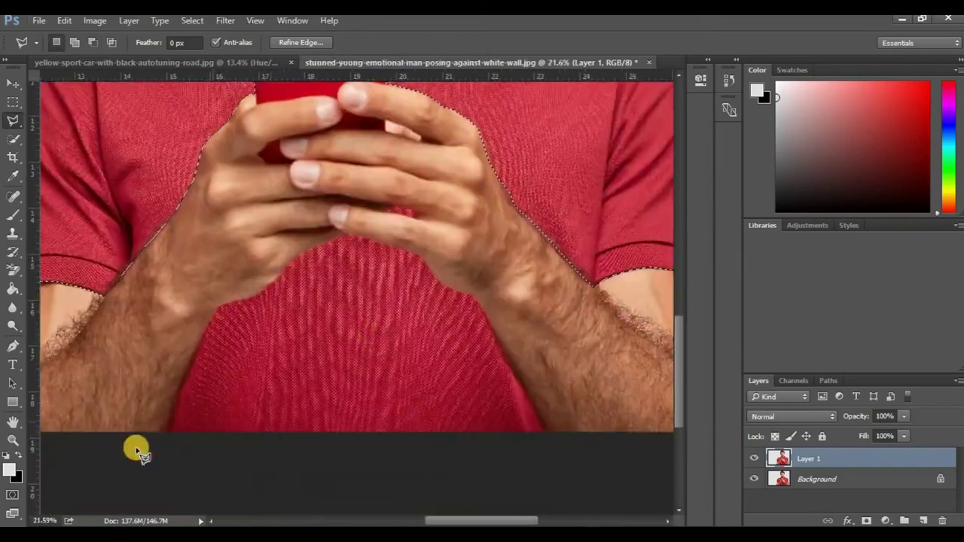
shift+click(167, 435)
click(178, 418)
click(311, 222)
click(351, 178)
click(394, 155)
click(437, 140)
click(519, 159)
click(568, 205)
click(616, 227)
Trace down the right forearm's inner edge and close the added lower-shirt selection below the photo's edge
drag(600, 256, 324, 167)
click(457, 202)
click(504, 293)
click(555, 391)
click(323, 435)
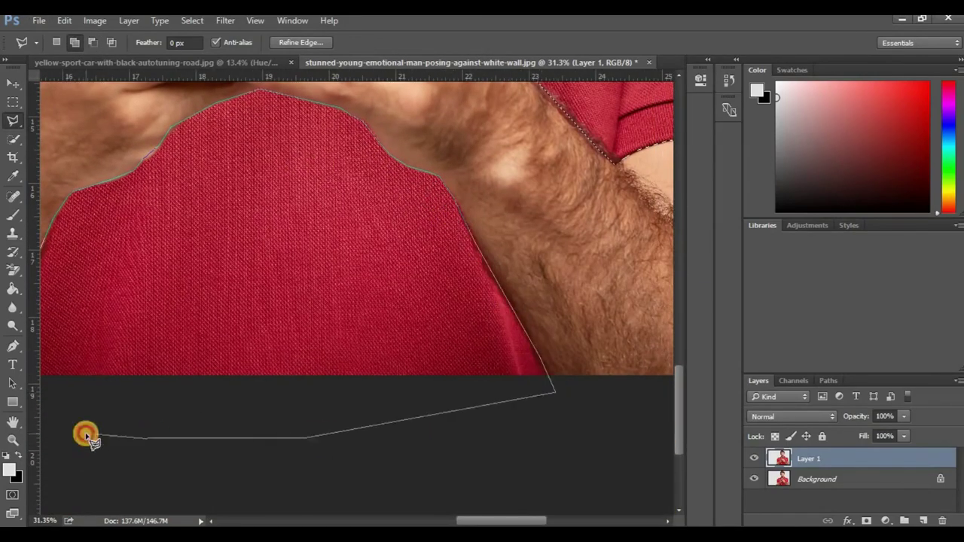
double_click(86, 434)
Add the small patch of shirt visible between the fingers to the selection
scroll(288, 482, down, 2)
scroll(319, 190, up, 5)
double_click(337, 209)
scroll(338, 301, down, 5)
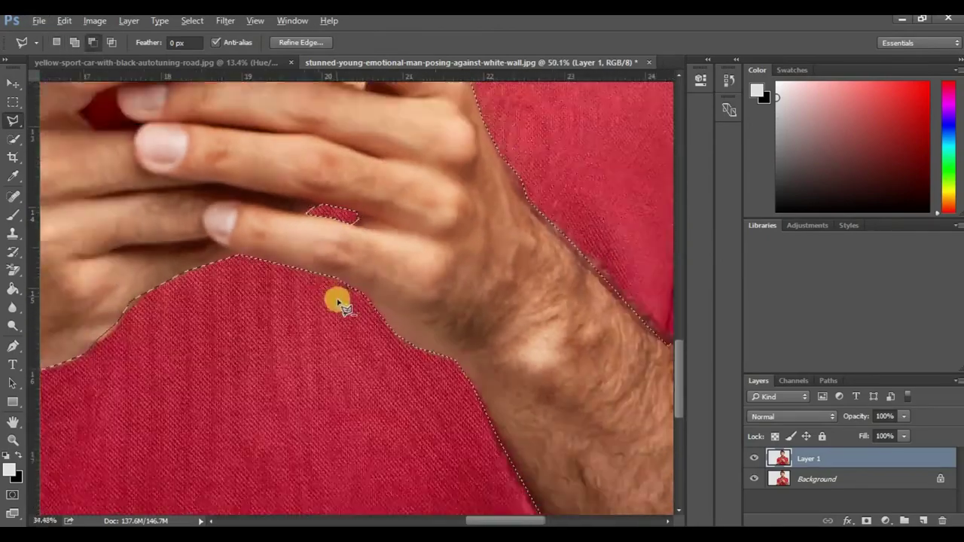
scroll(458, 383, up, 2)
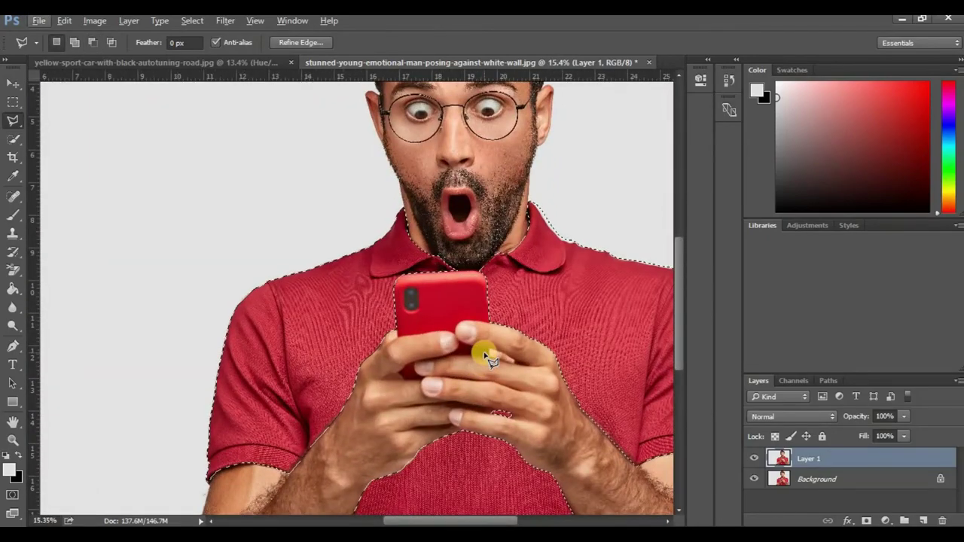
Add a layer mask from the shirt selection to Layer 1 and check the cutout by briefly hiding the Background layer
click(867, 520)
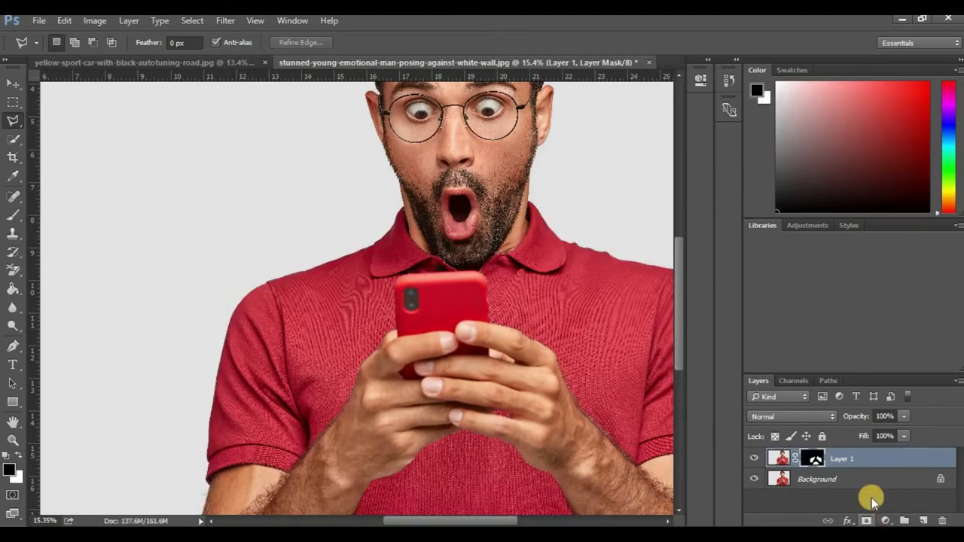
click(754, 479)
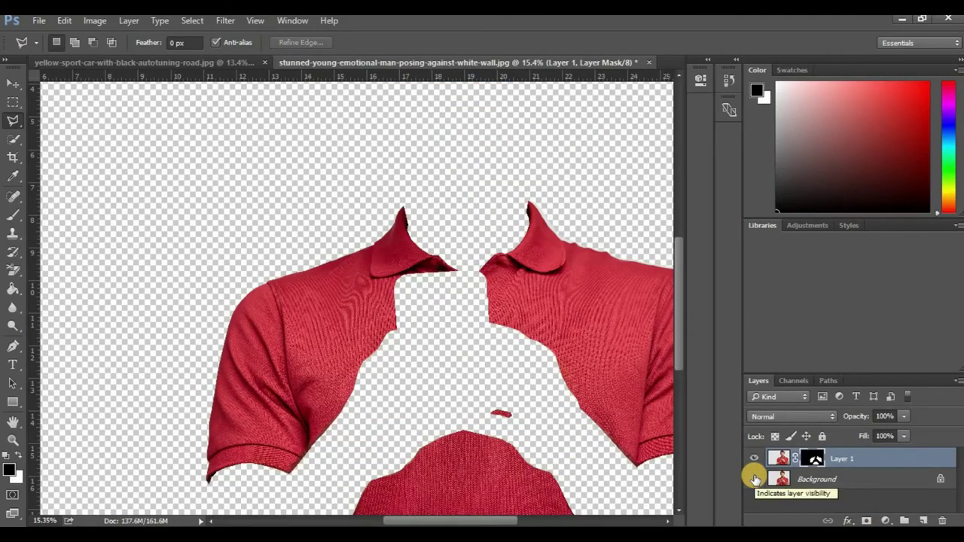
click(754, 479)
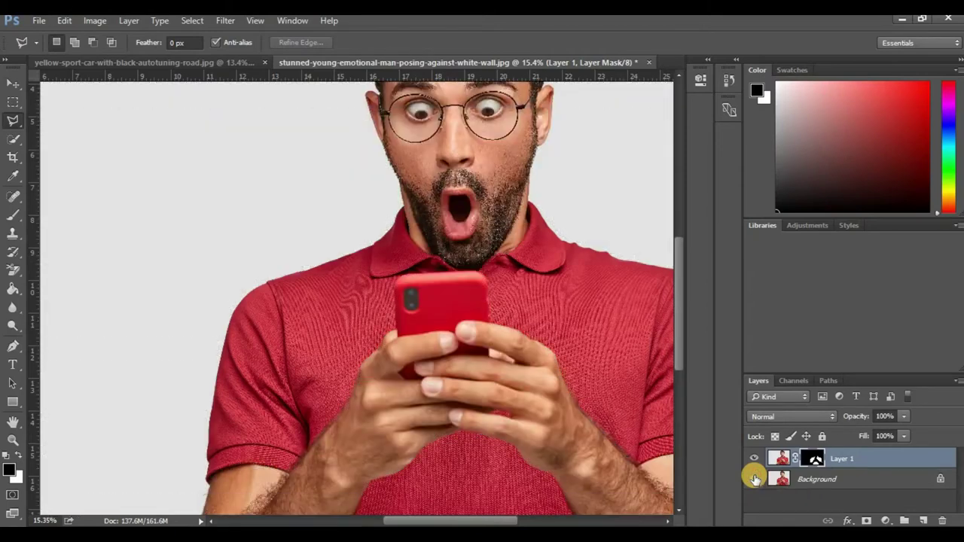
click(812, 455)
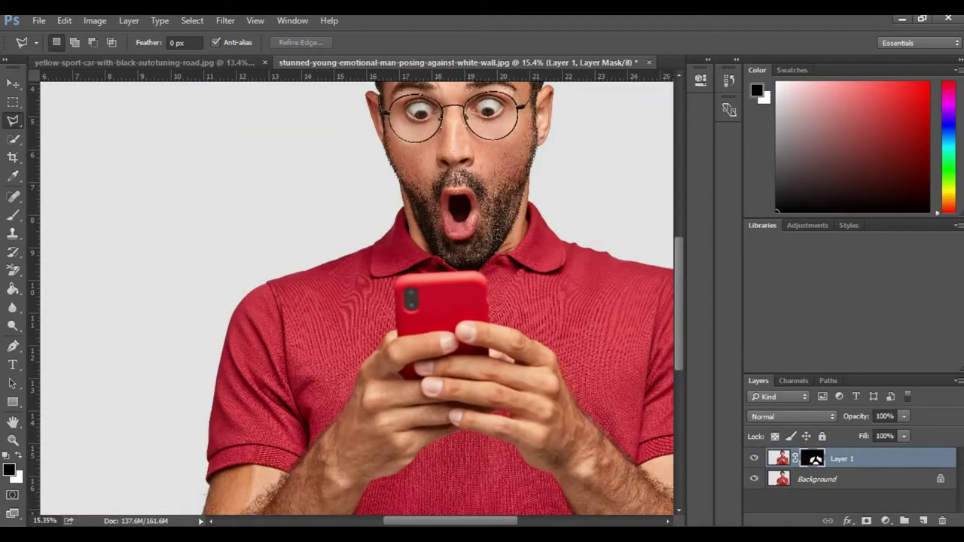
Add a Hue/Saturation adjustment layer above Layer 1 and reposition the photo beside its properties
click(888, 521)
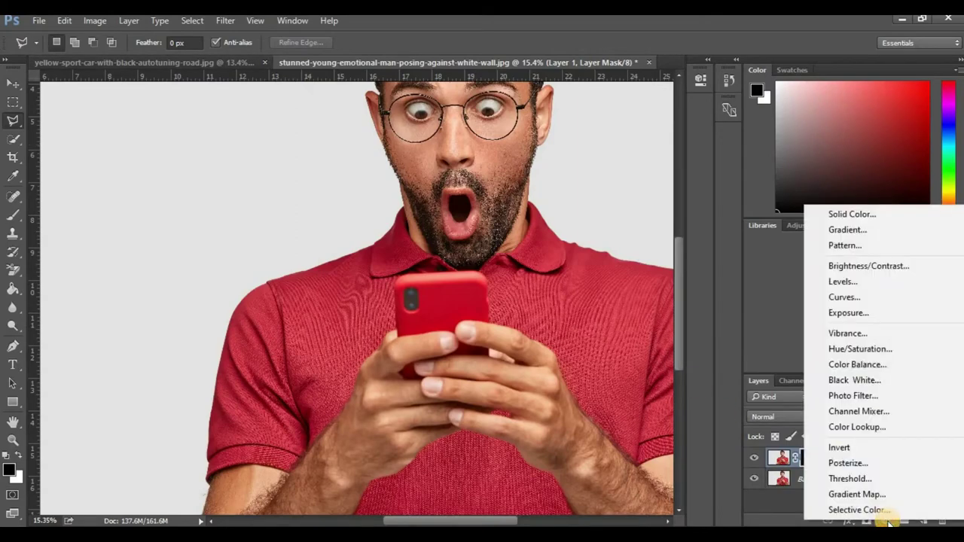
click(863, 353)
drag(500, 68, 711, 102)
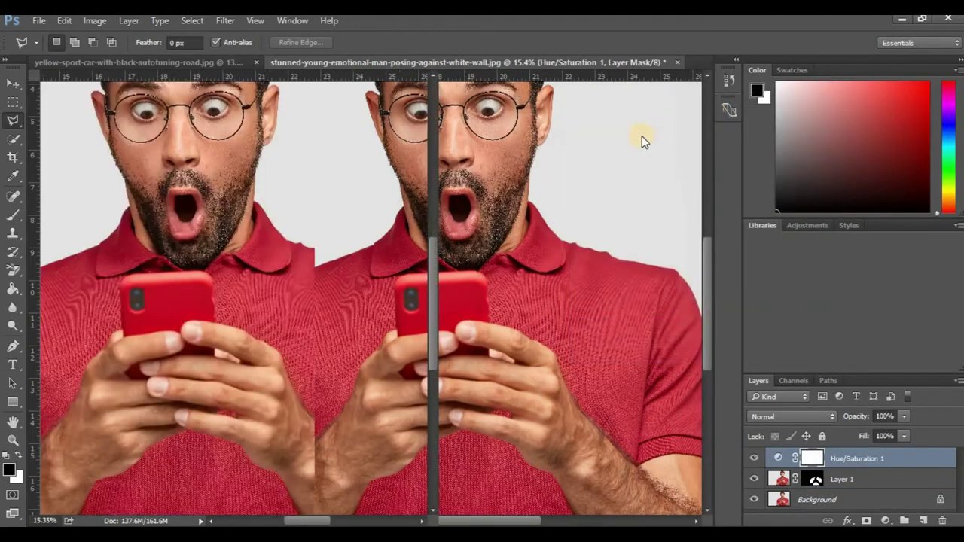
drag(325, 522, 343, 520)
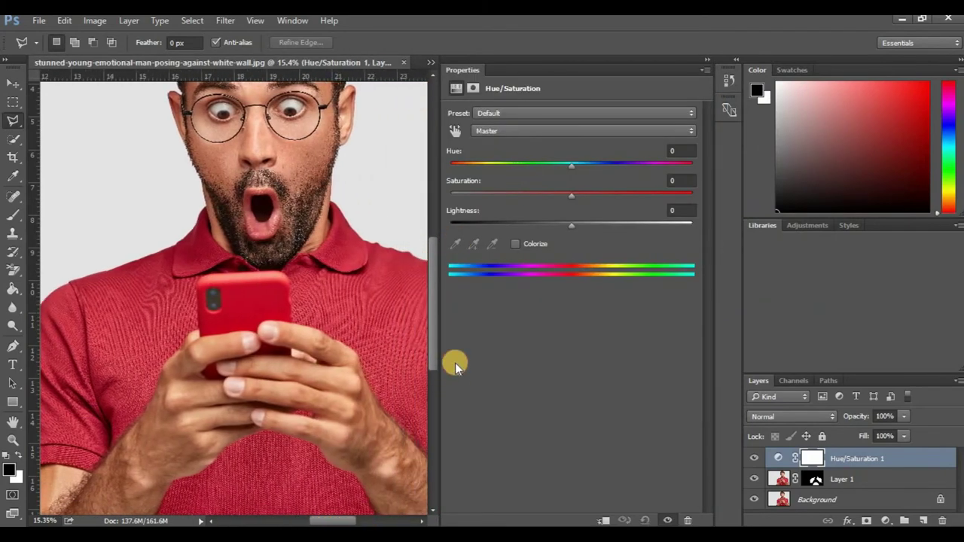
Set the Master Hue to +23 and clip the Hue/Saturation adjustment to the masked shirt layer
click(455, 132)
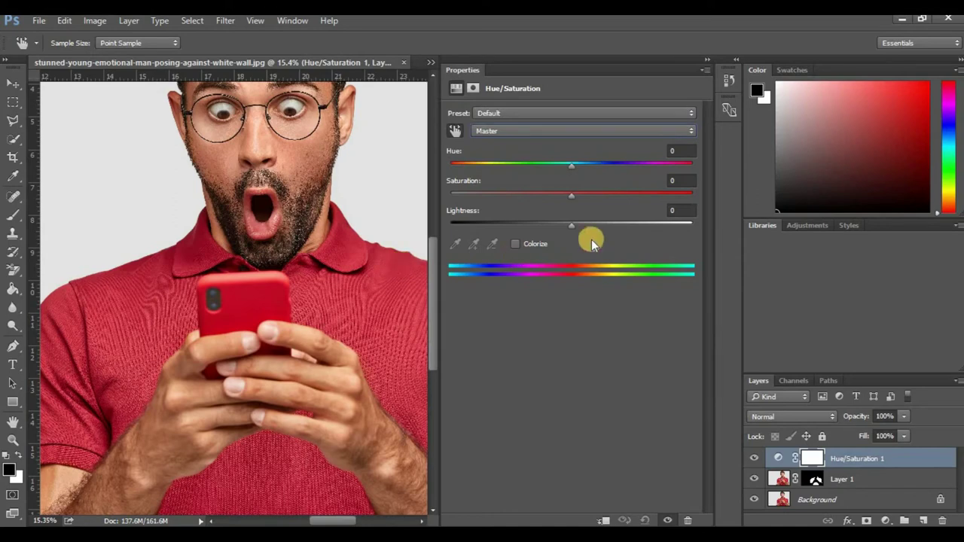
drag(572, 168, 598, 168)
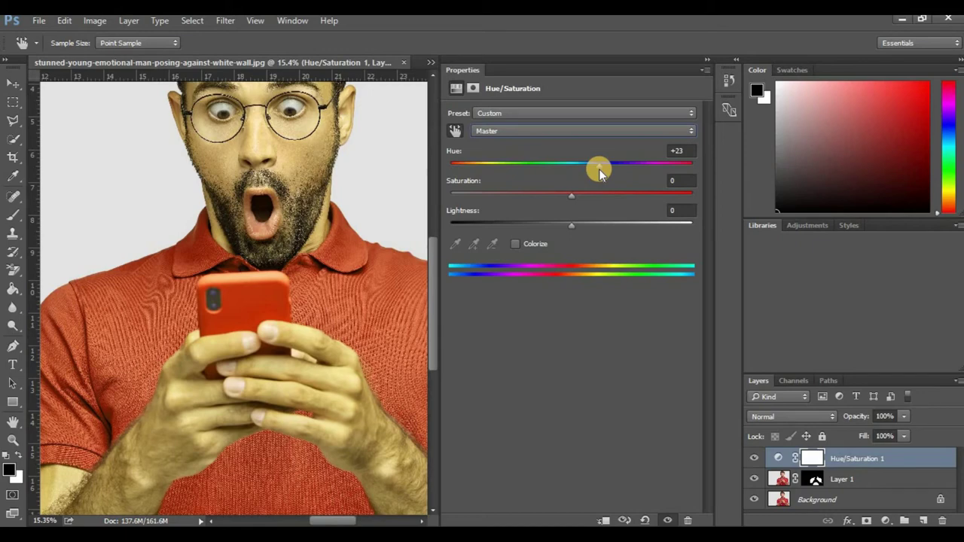
click(600, 520)
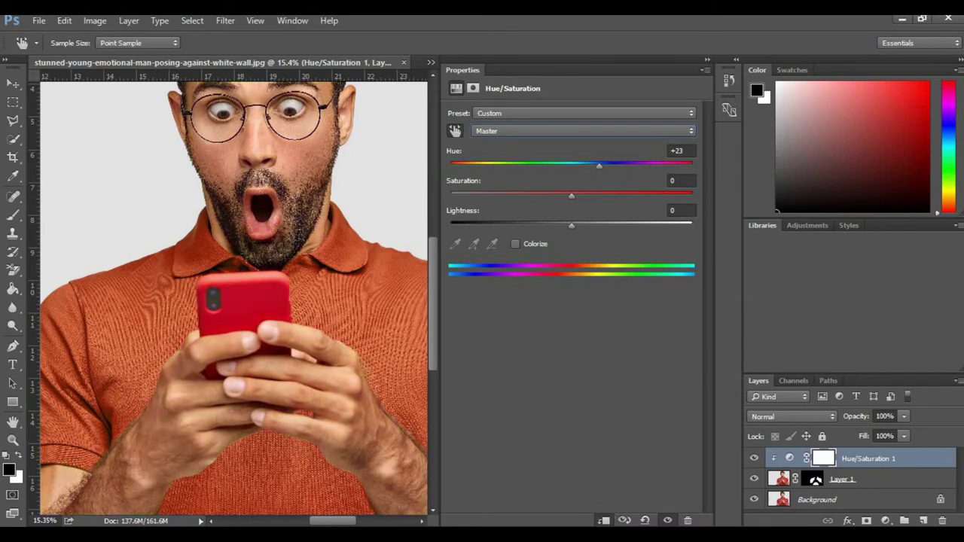
Compare the Hue/Saturation adjustment affecting all layers below with it clipped to the shirt layer, leaving it clipped
click(603, 520)
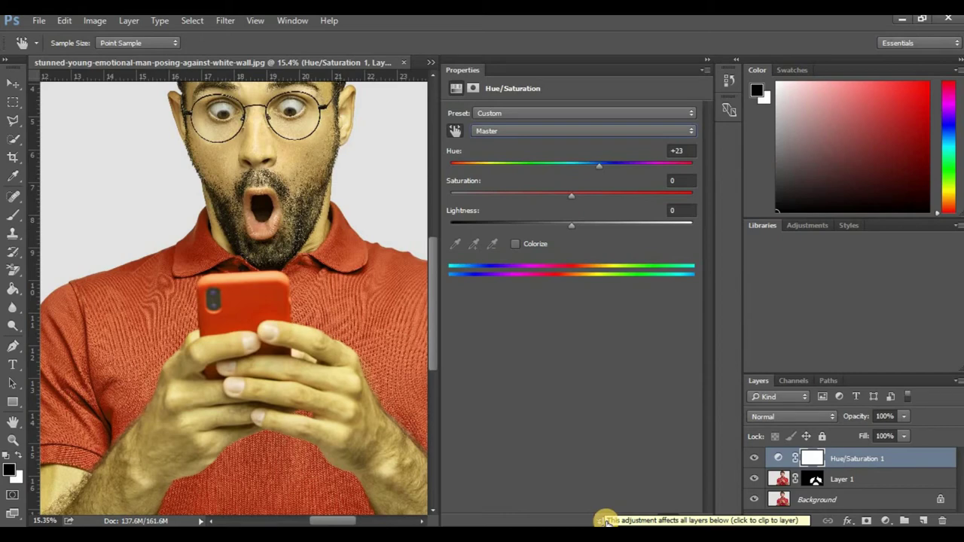
click(601, 166)
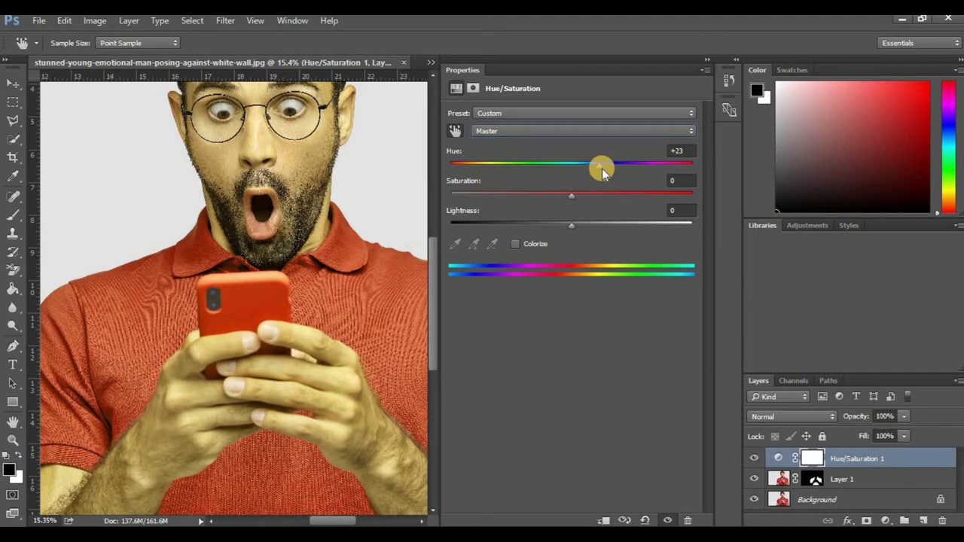
click(605, 520)
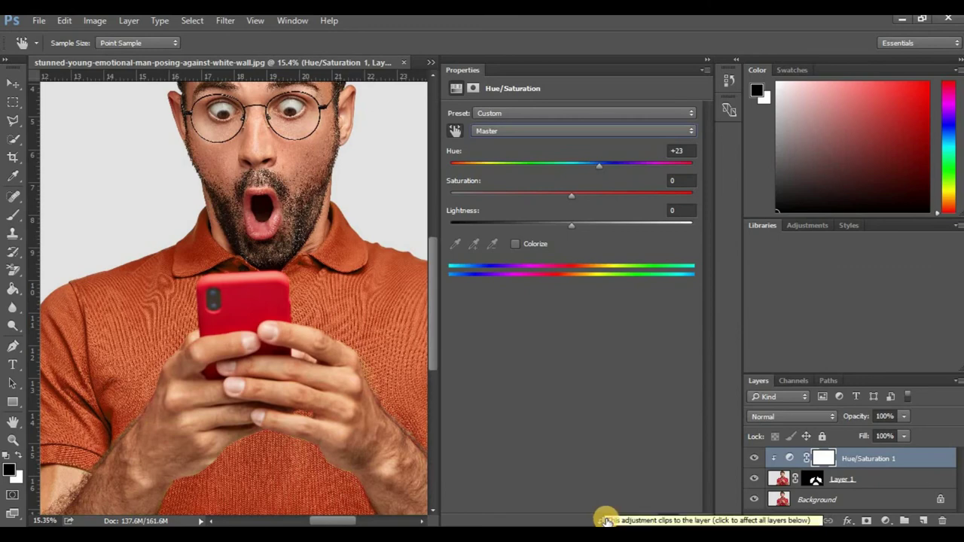
click(607, 520)
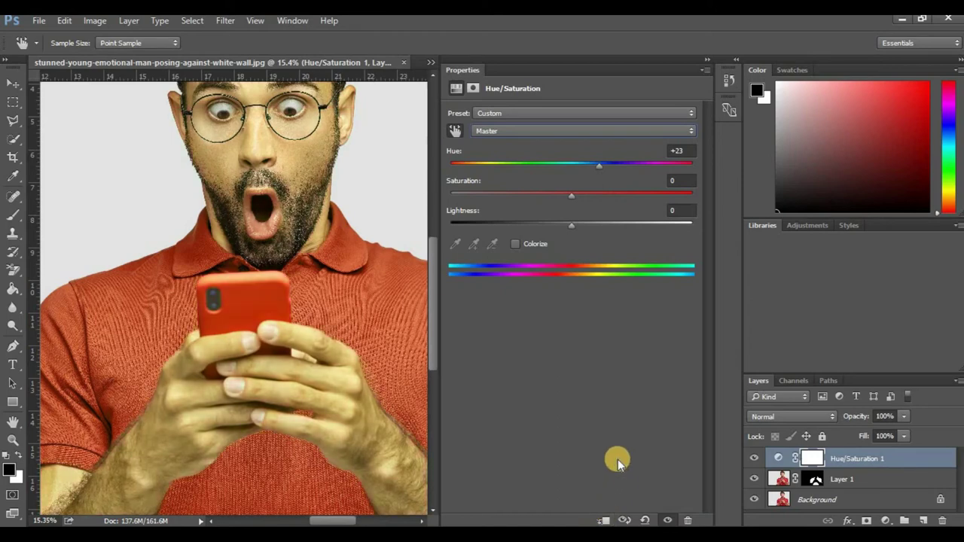
click(607, 520)
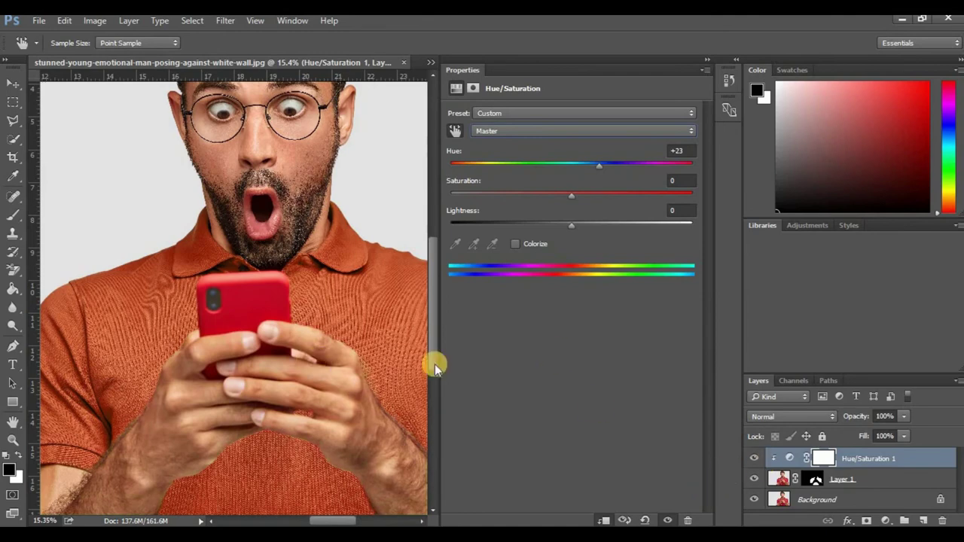
Recolour the shirt purple with Master Hue -44, Saturation -34 and Lightness -5, then collapse the adjustment's properties and review the whole photo
drag(606, 170, 517, 170)
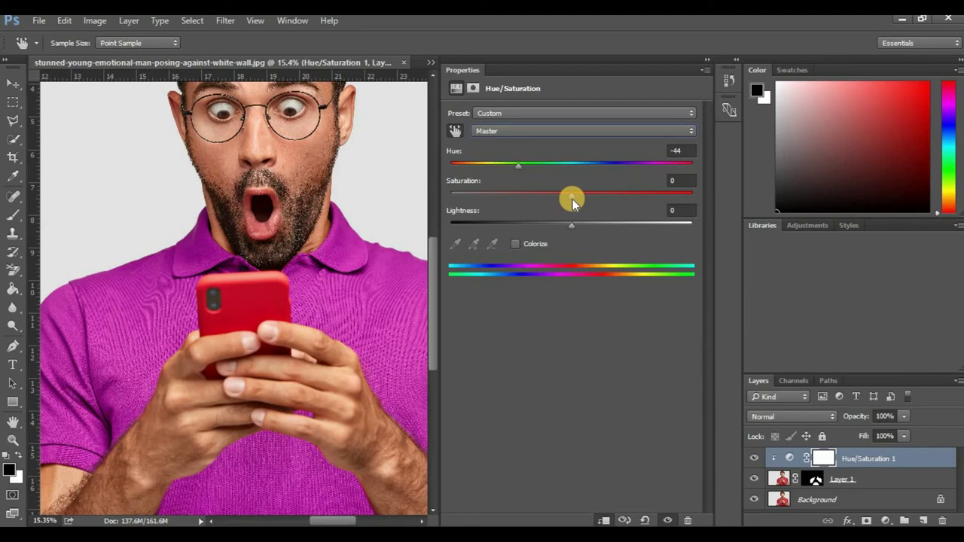
drag(574, 197, 535, 198)
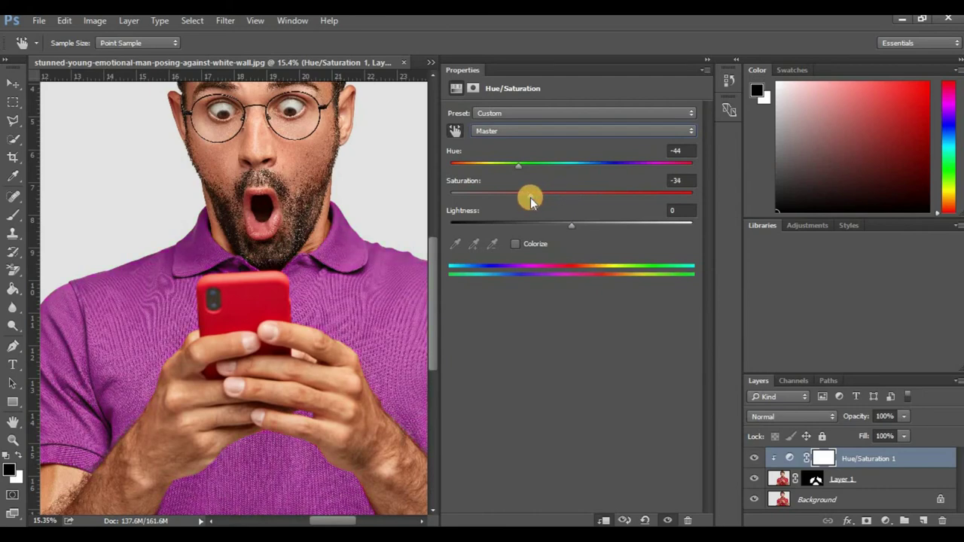
drag(562, 225, 566, 228)
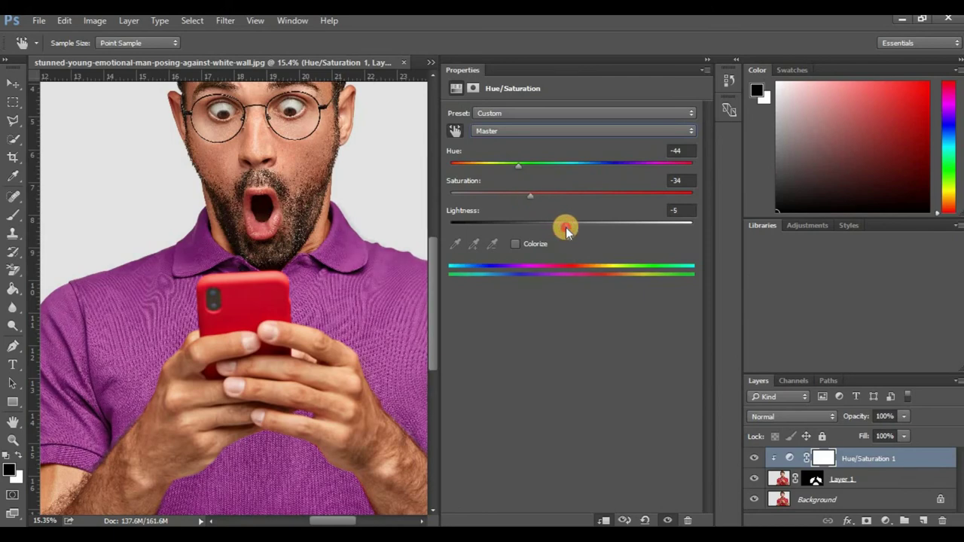
click(704, 60)
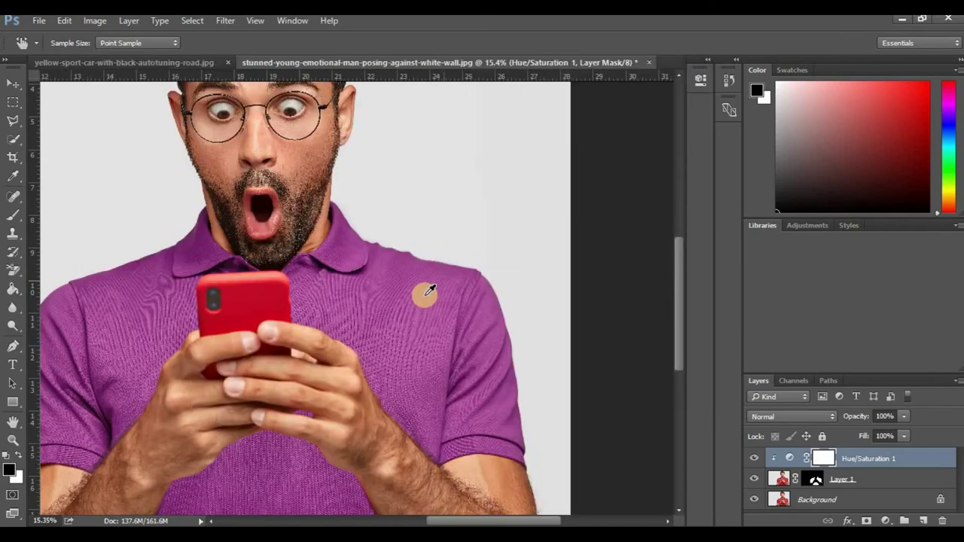
scroll(421, 293, down, 1)
scroll(422, 293, down, 11)
scroll(409, 293, up, 5)
scroll(407, 287, up, 2)
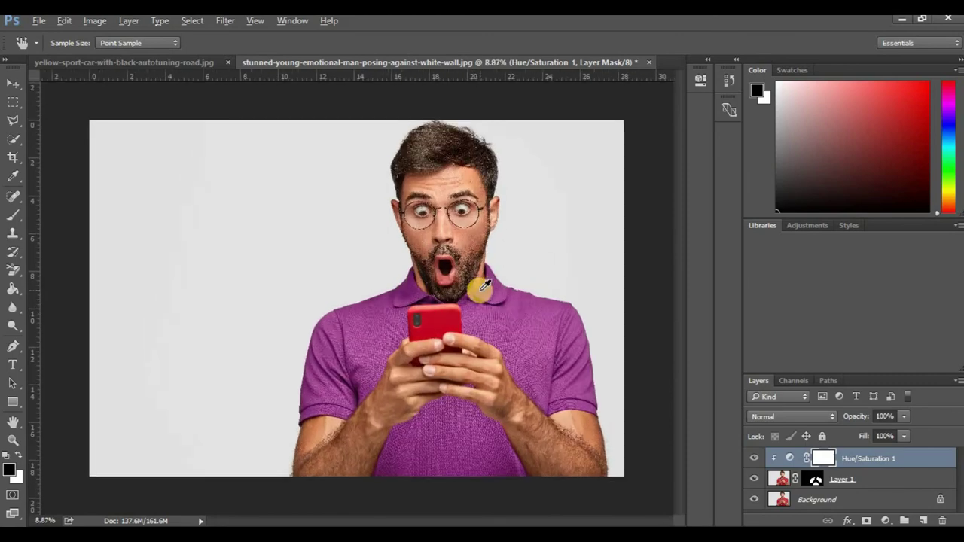